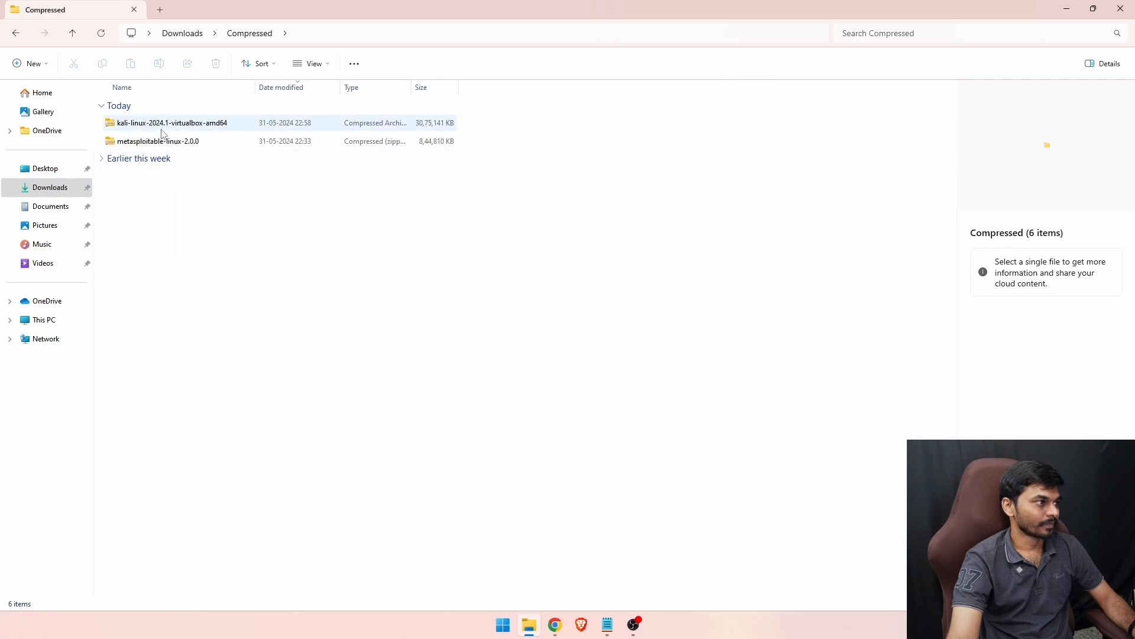
Extract the metasploitable-linux-2.0.0 archive into a folder of the same name within Downloads\Compressed.
left_click(163, 124)
left_click(196, 144)
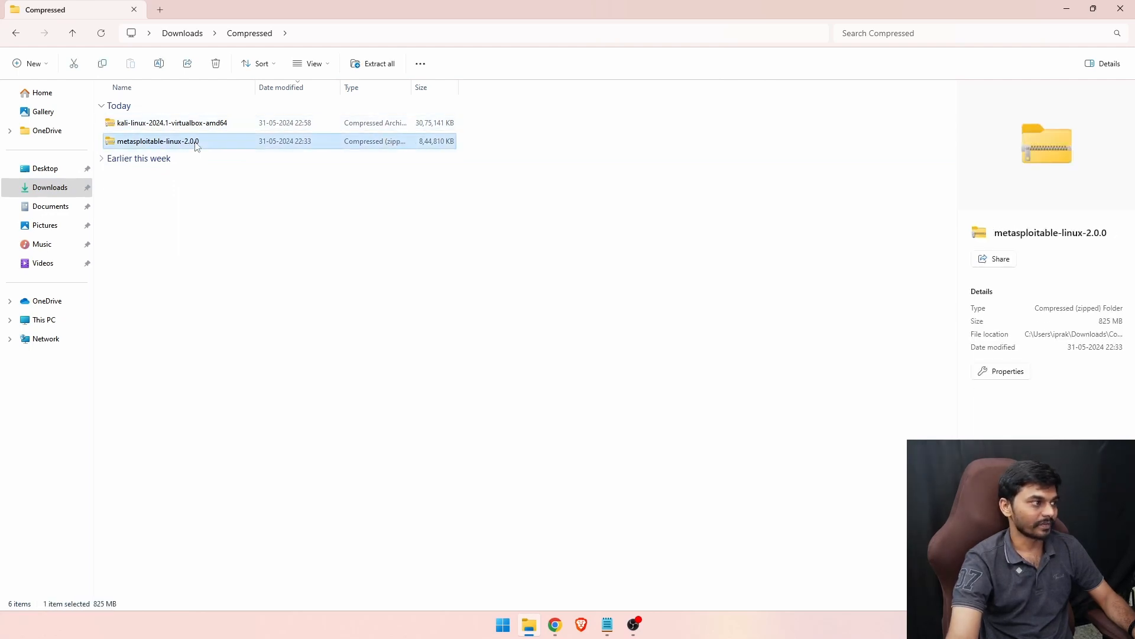
right_click(197, 146)
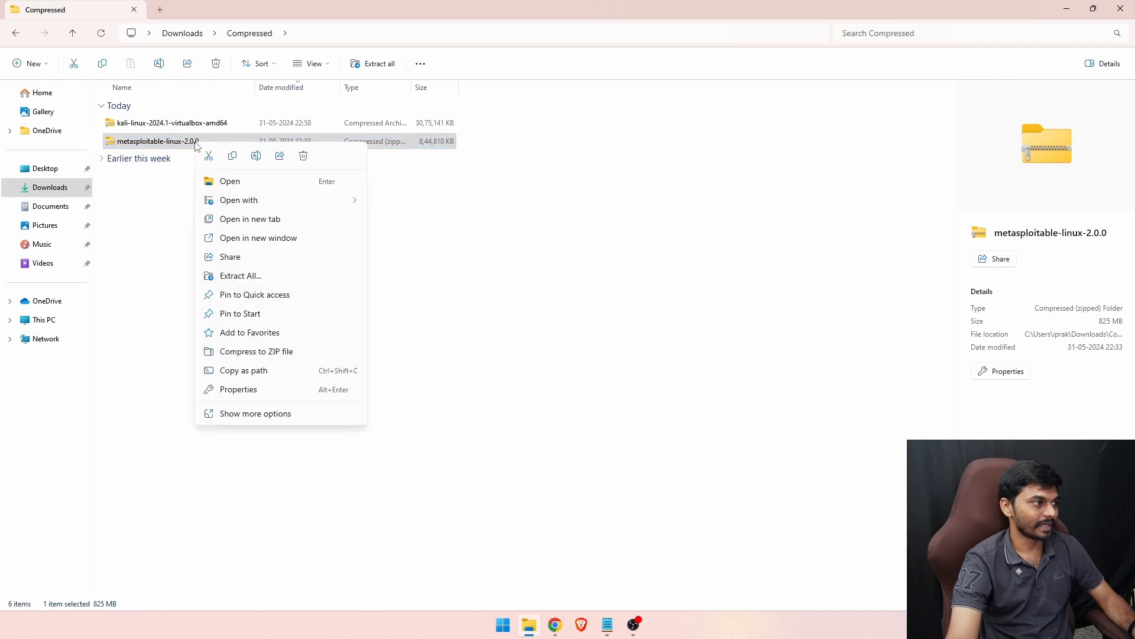
left_click(243, 275)
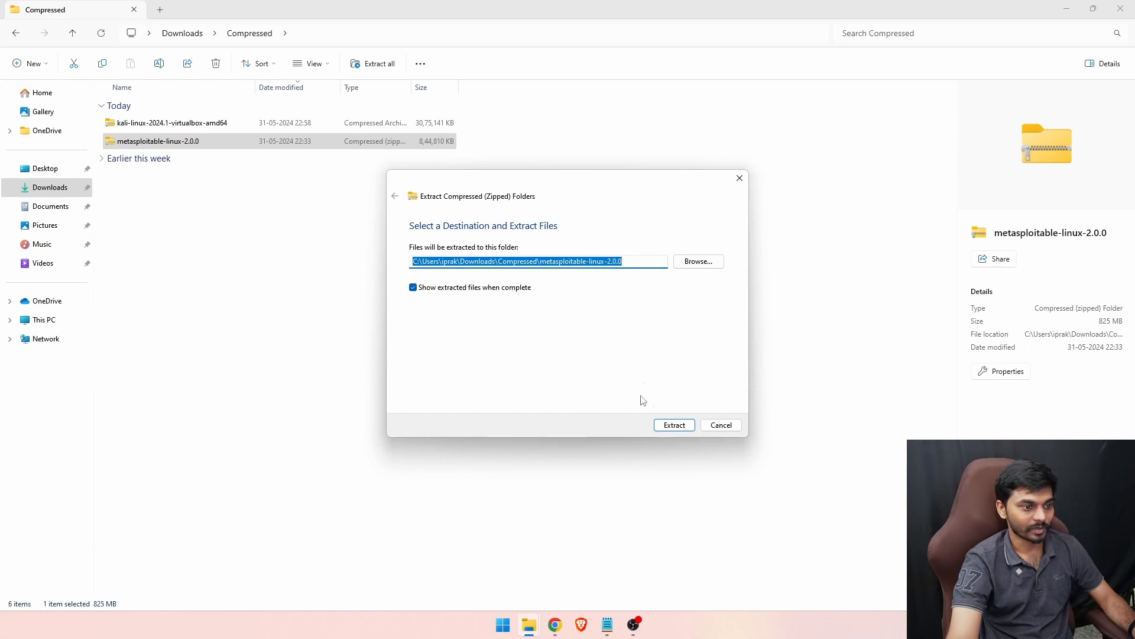
left_click(685, 425)
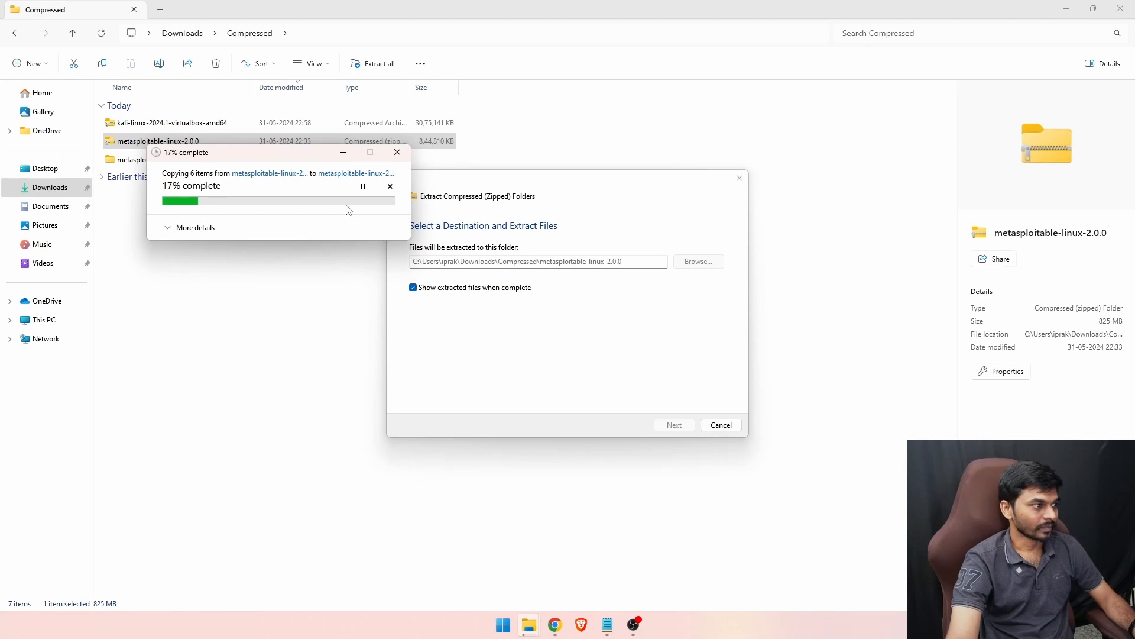
left_click_drag(293, 161, 478, 273)
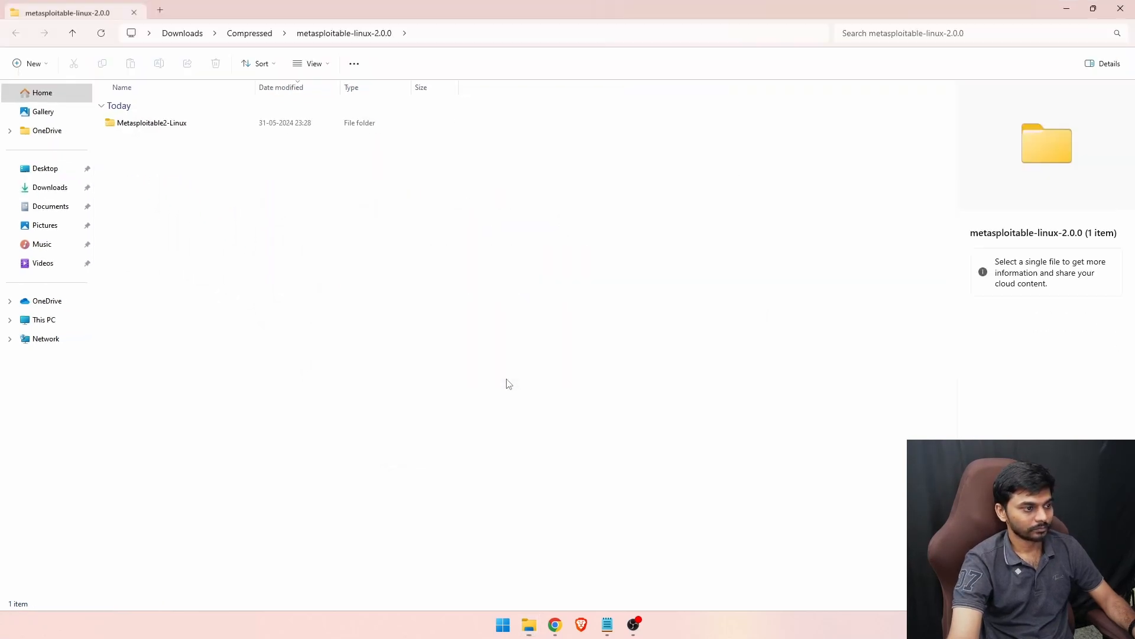
Examine the contents of the extracted Metasploitable2-Linux folder and locate the Metasploitable VMDK file.
double_click(203, 129)
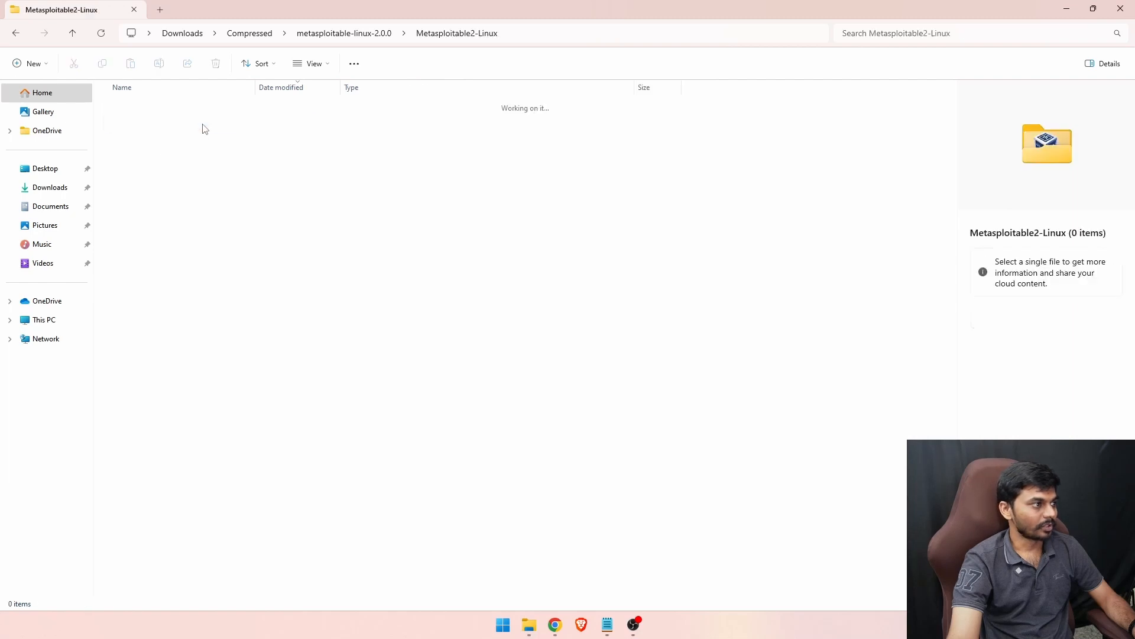
left_click(1093, 10)
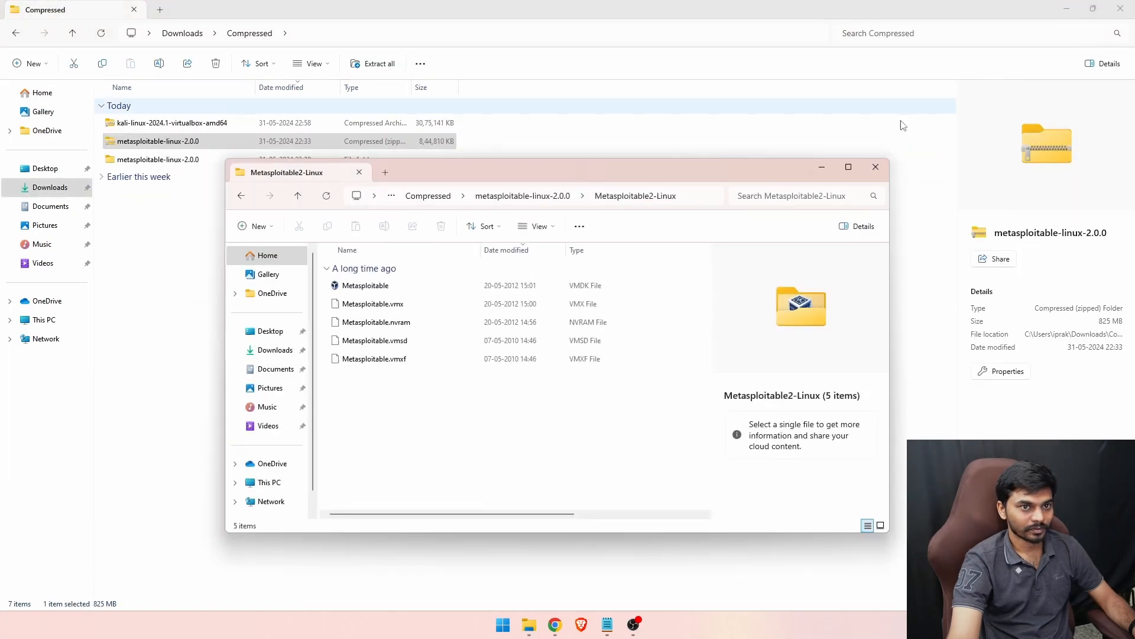
left_click(875, 168)
left_click(261, 207)
double_click(207, 161)
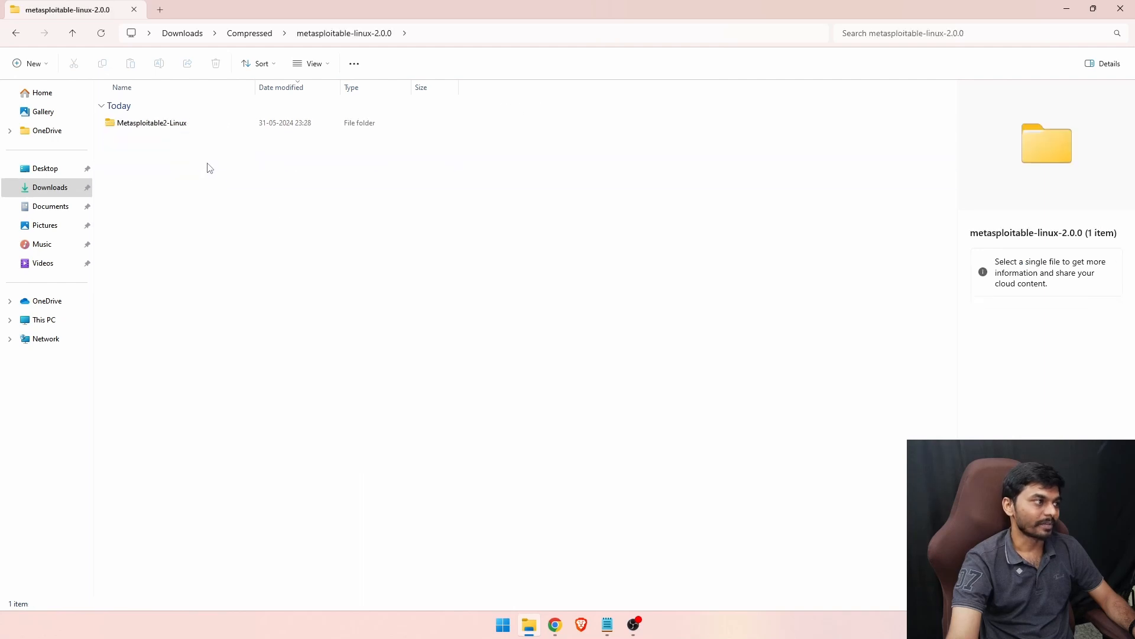
double_click(216, 123)
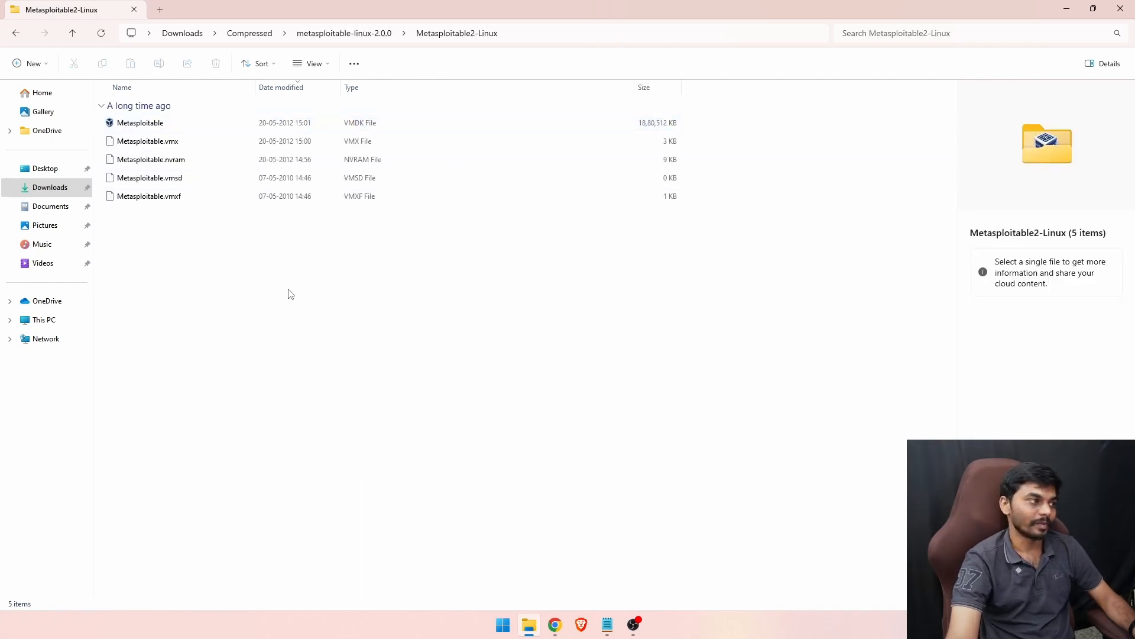
left_click(1092, 9)
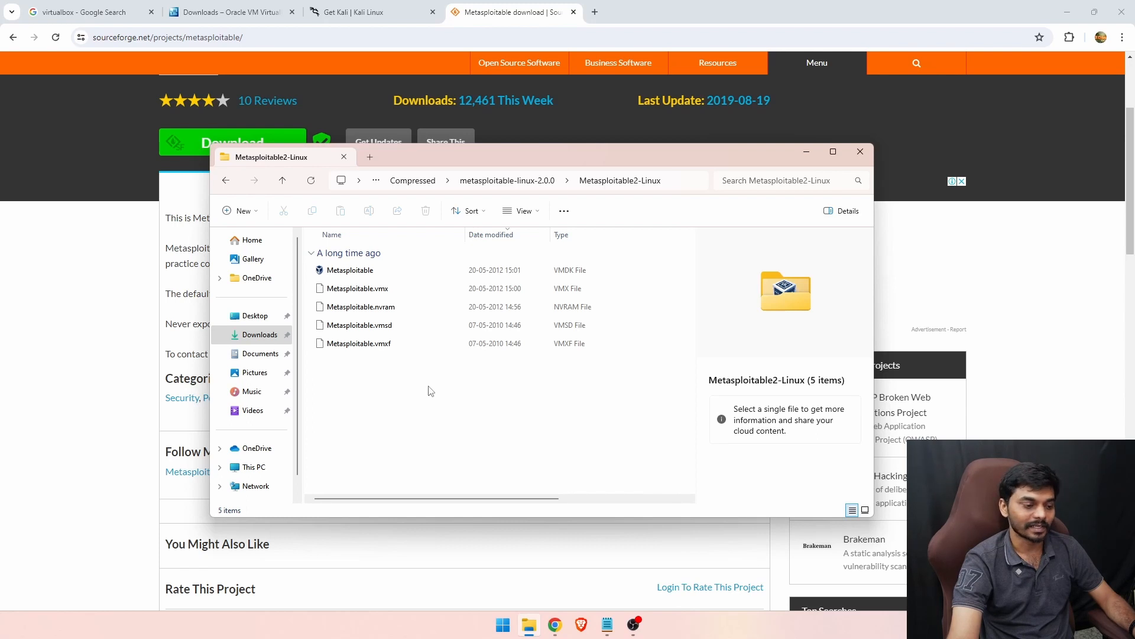
left_click(380, 275)
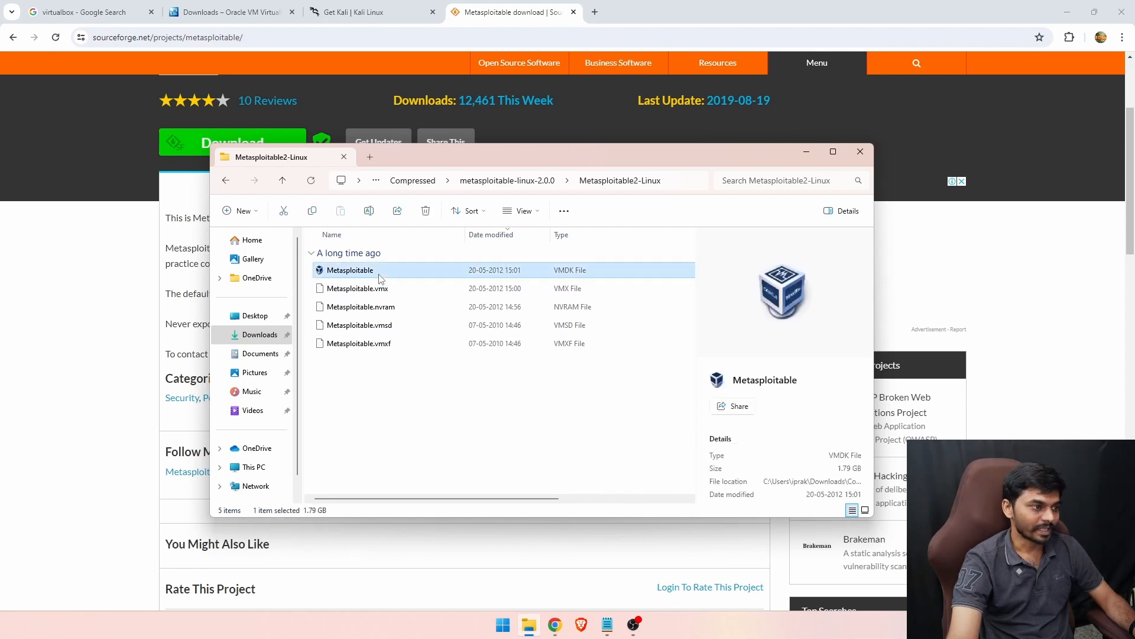
Browse from Downloads through Compressed to the extracted metasploitable-linux-2.0.0 folder to review its path.
left_click(269, 336)
left_click(352, 302)
double_click(358, 304)
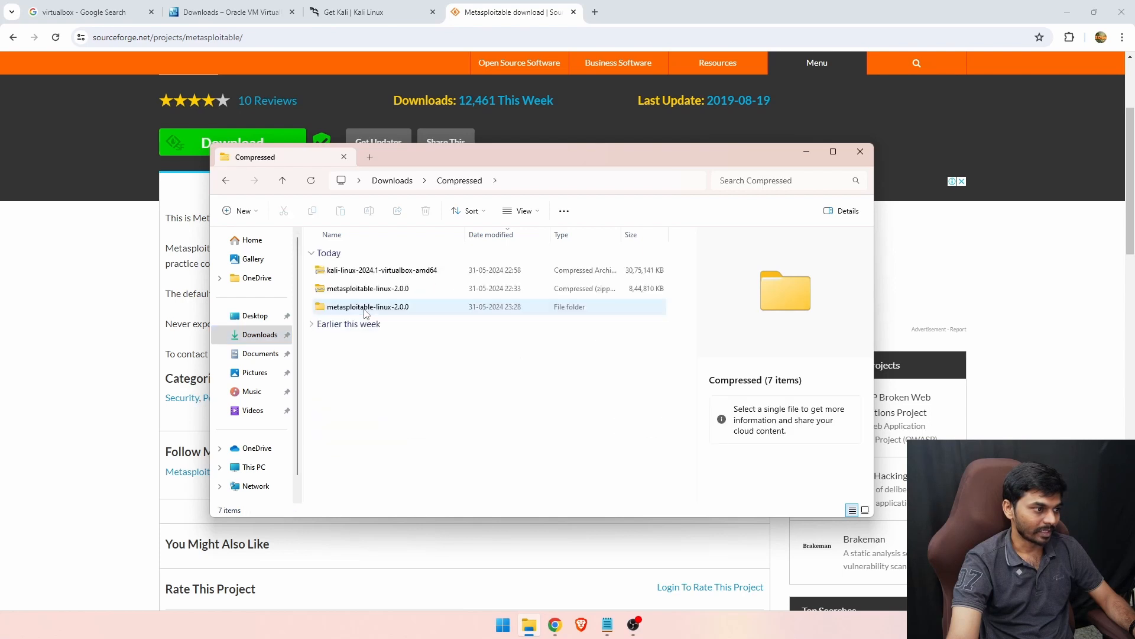
left_click(365, 309)
double_click(366, 309)
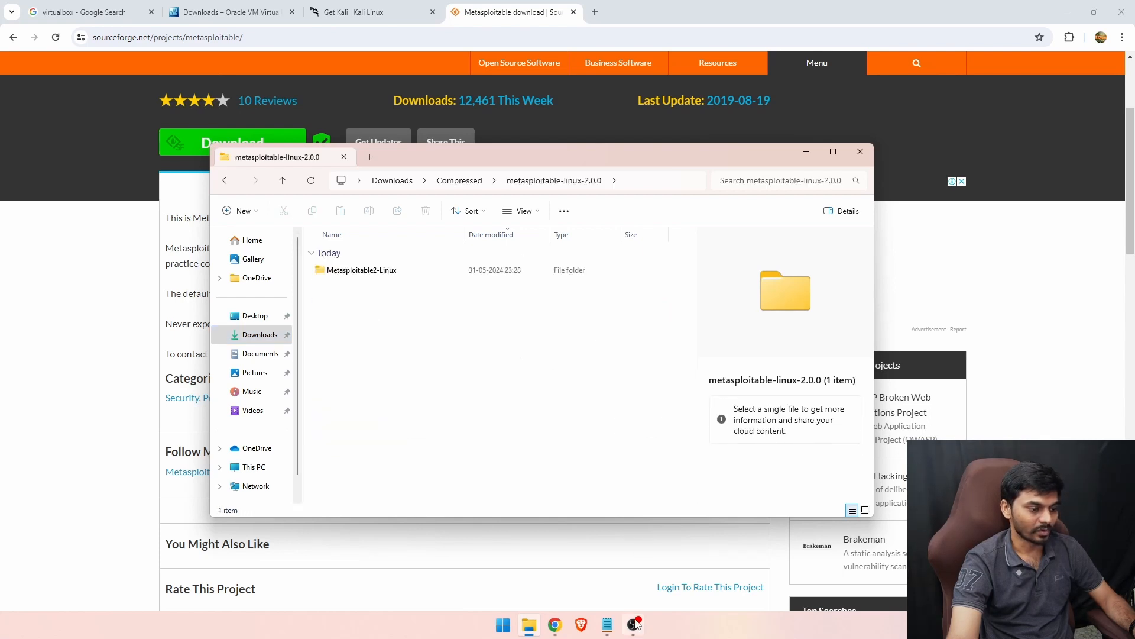
Search for and launch Oracle VM VirtualBox.
key("super")
type("v")
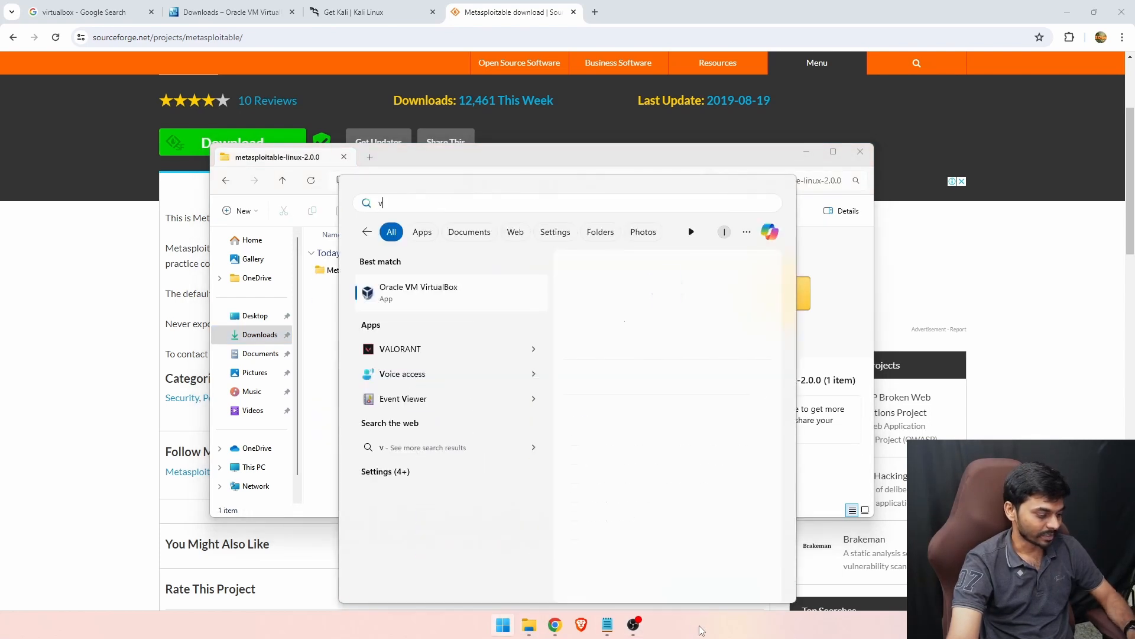
type("i")
key("Return")
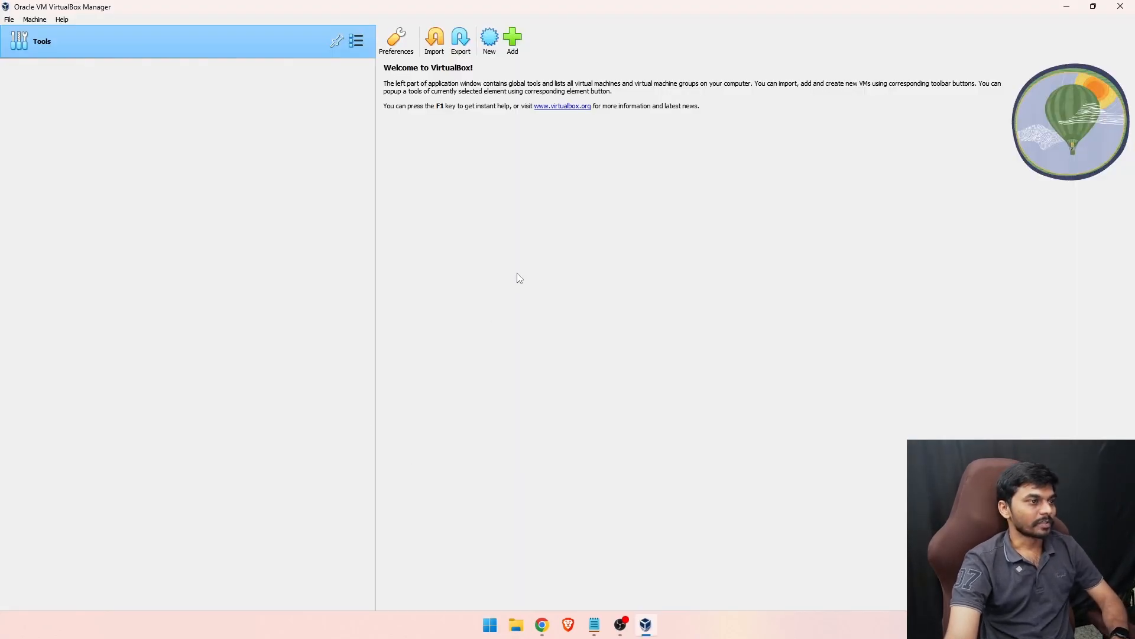
Start a new virtual machine named Metasploitable VM, set its type to Linux, and proceed to the hardware settings.
left_click(484, 44)
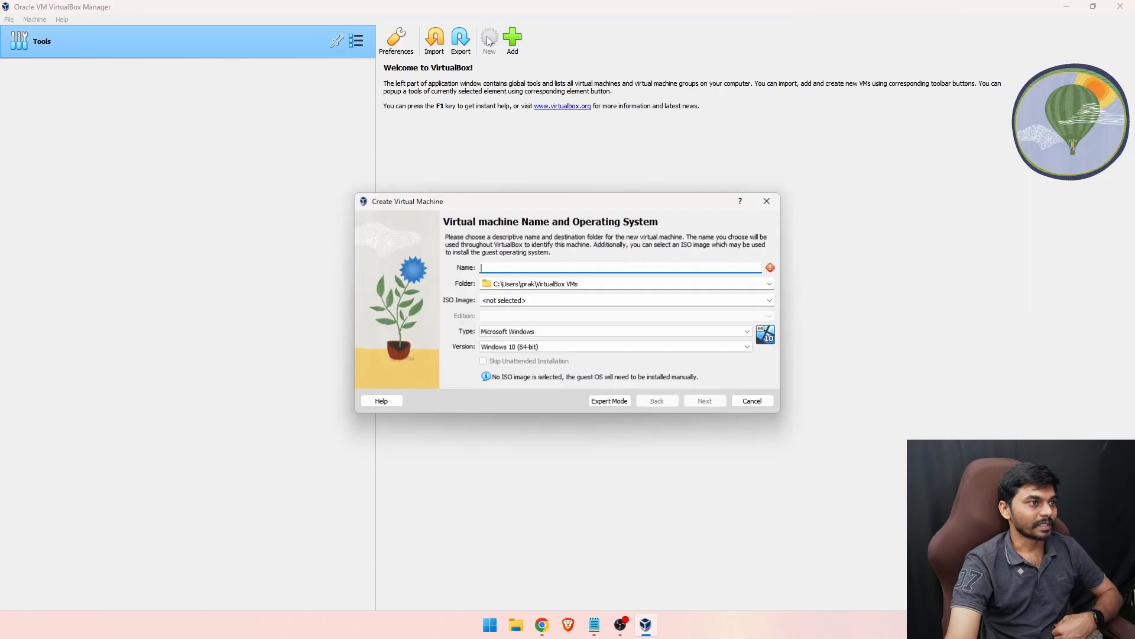
type("Metasploitable VM")
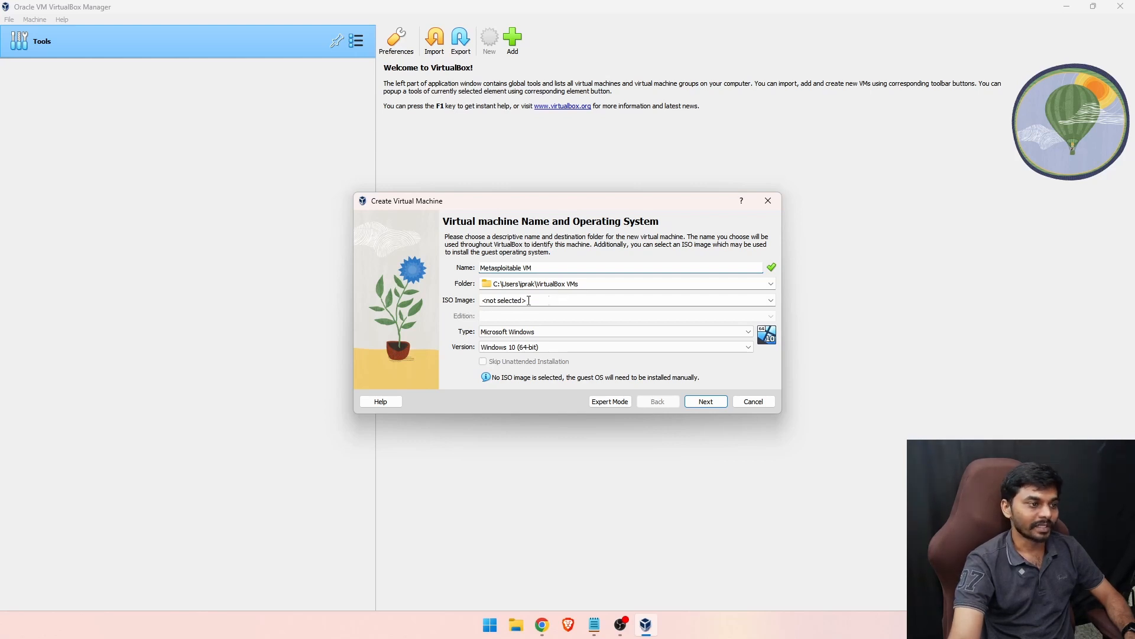
left_click(490, 332)
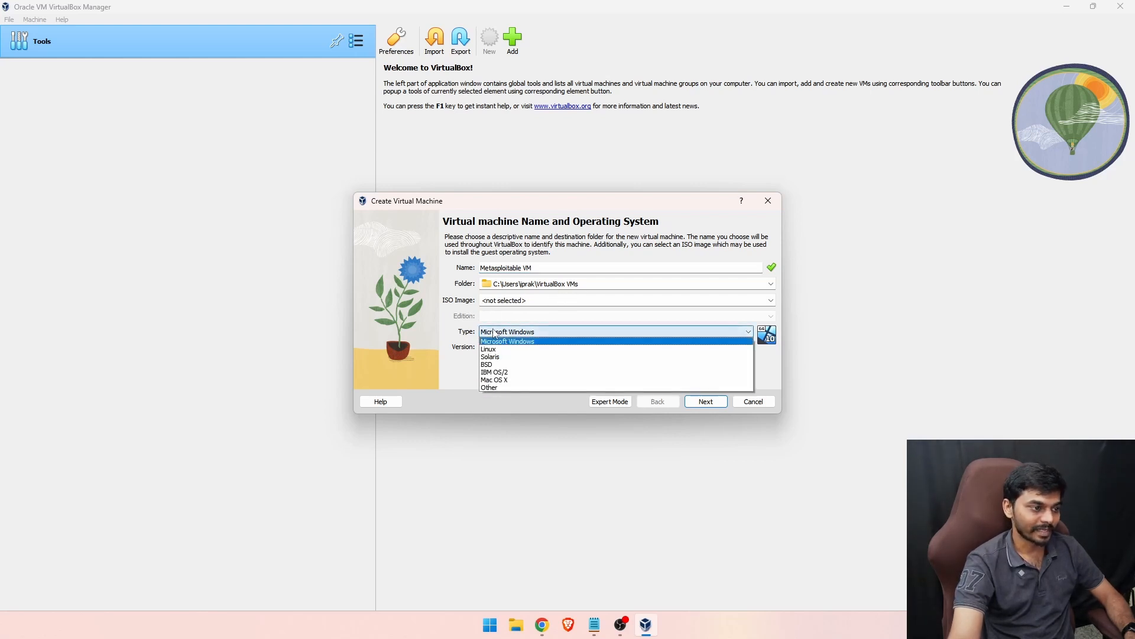
left_click(492, 351)
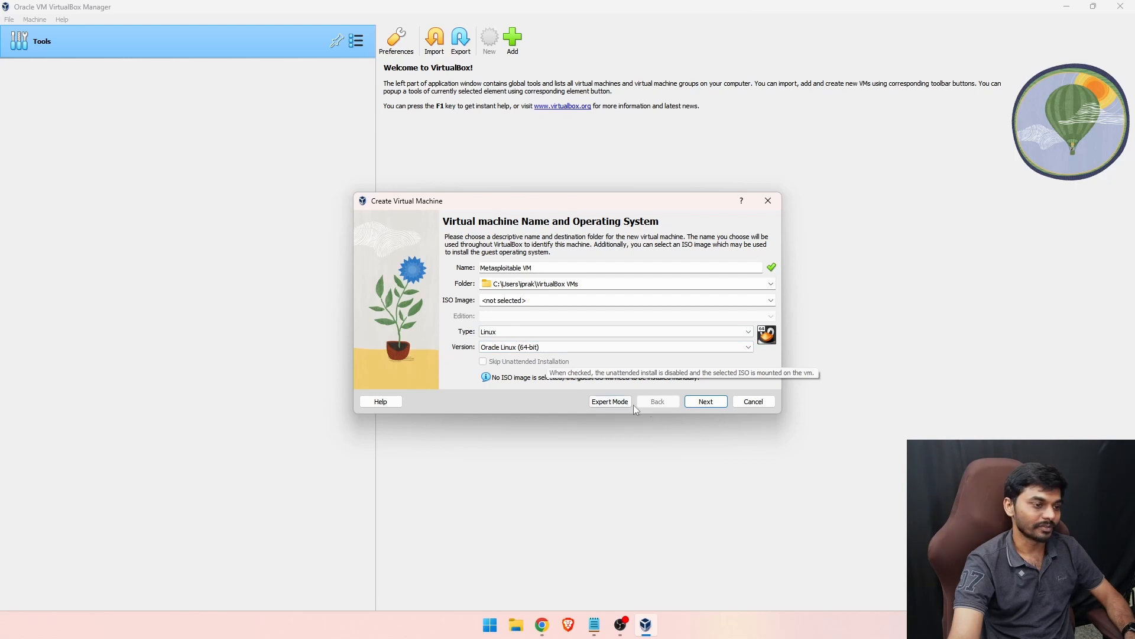
left_click(696, 406)
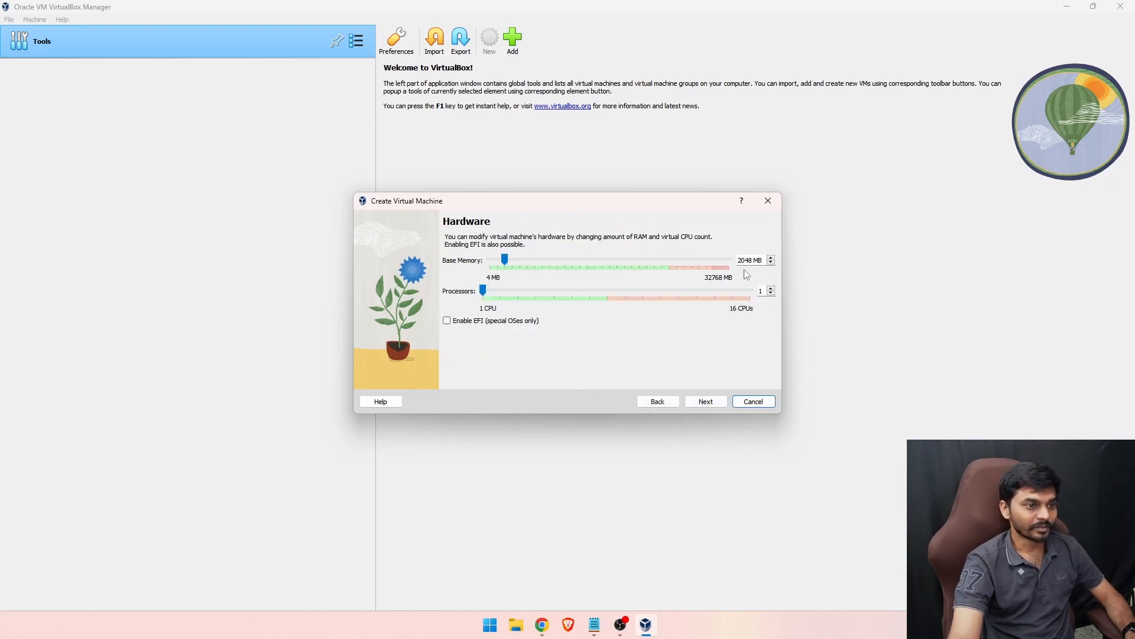
Set the virtual machine's base memory to 1024 MB and proceed to the virtual hard disk settings.
left_click_drag(754, 260, 738, 260)
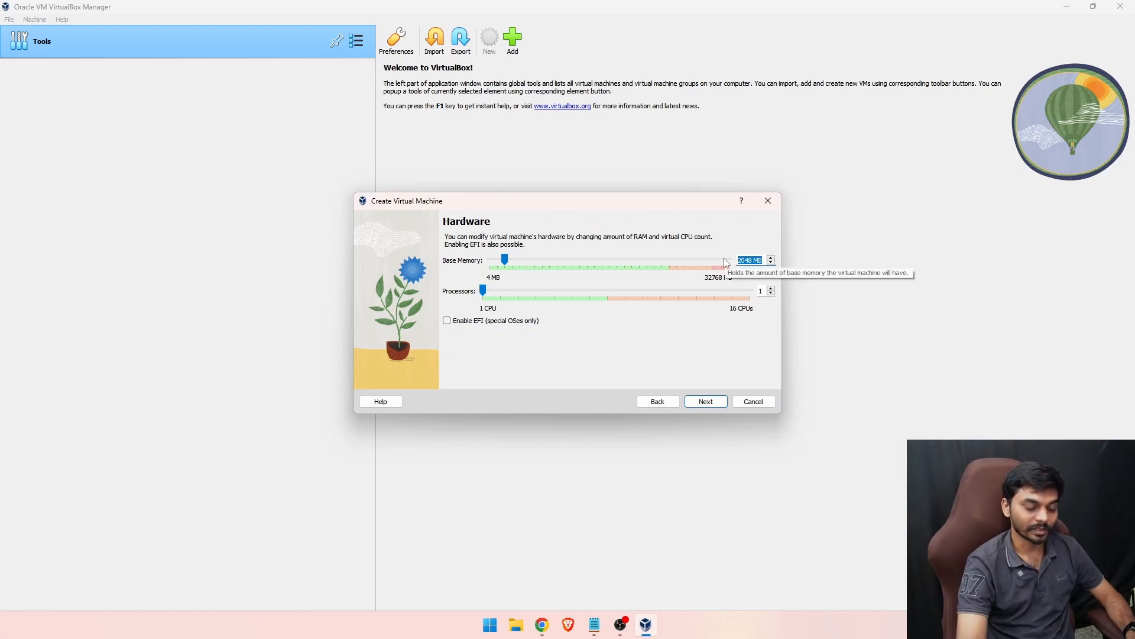
type("1024")
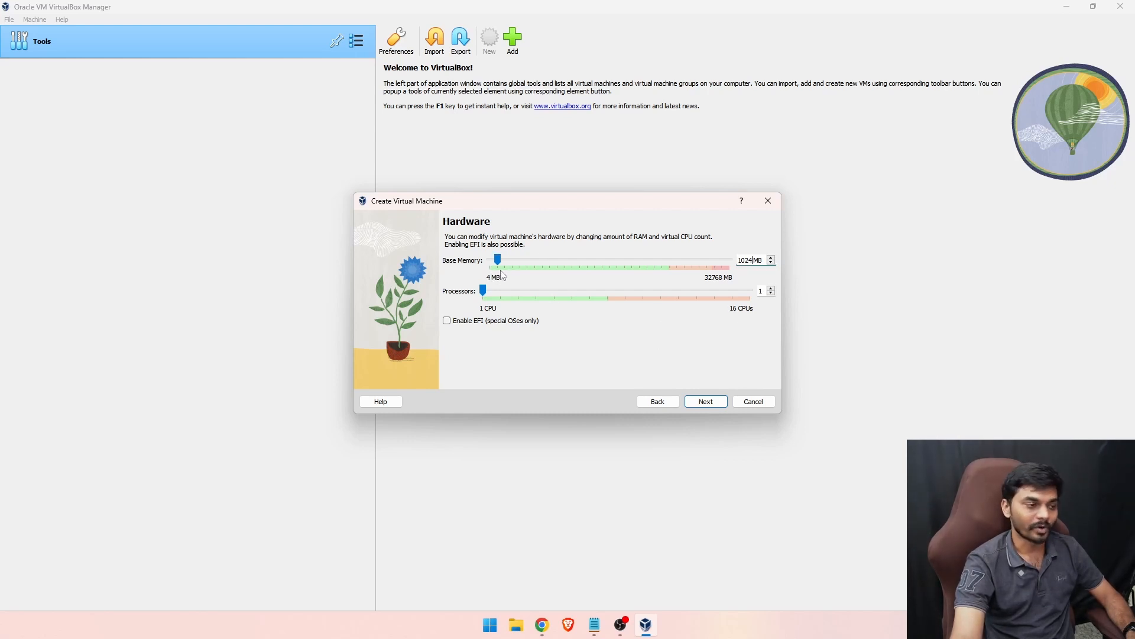
double_click(764, 290)
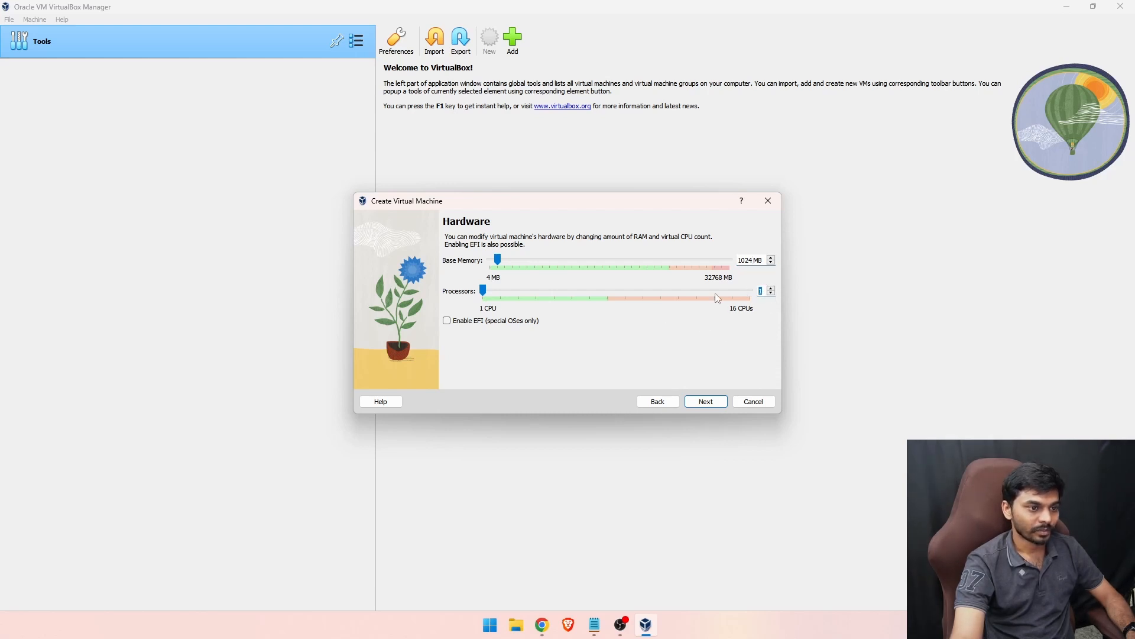
left_click(707, 402)
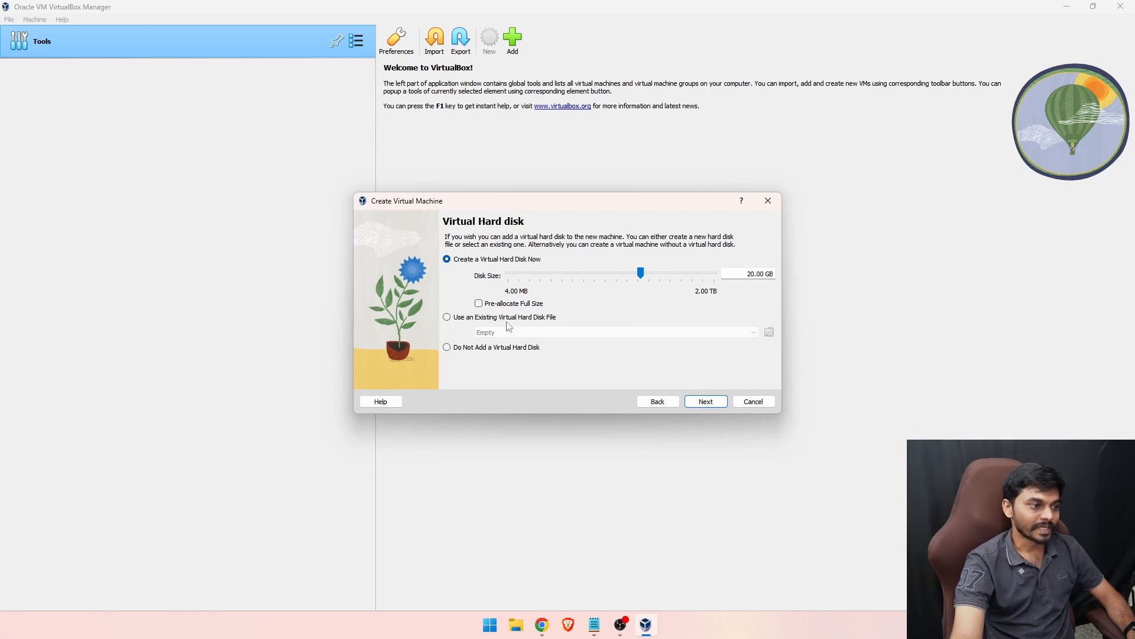
Choose to use an existing virtual hard disk file and open the file browser for adding one.
left_click(447, 318)
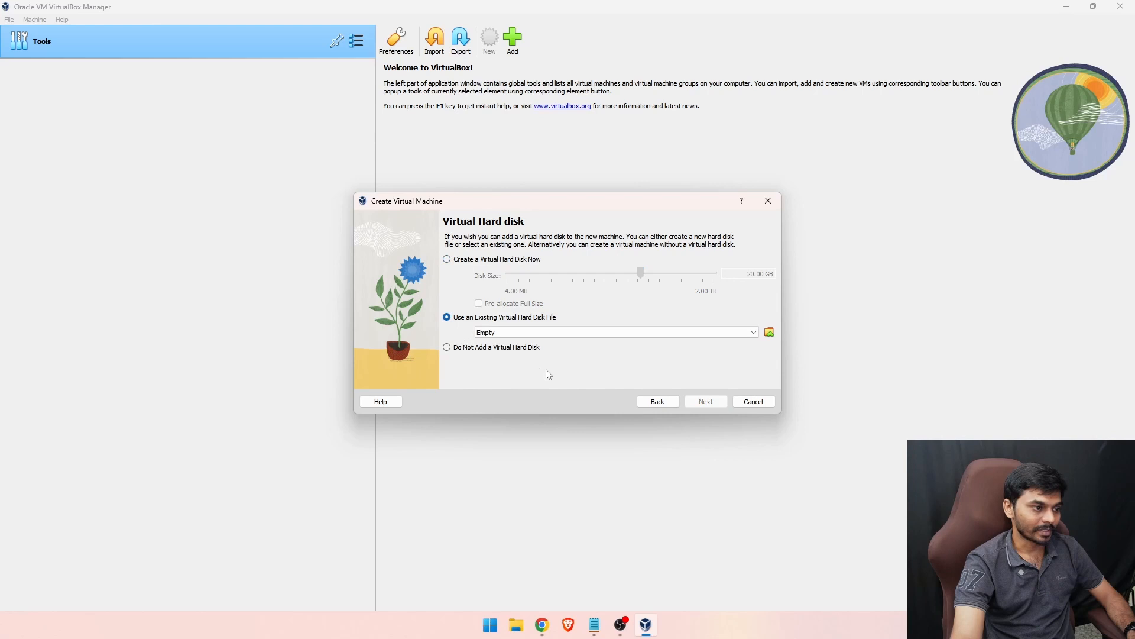
left_click(769, 332)
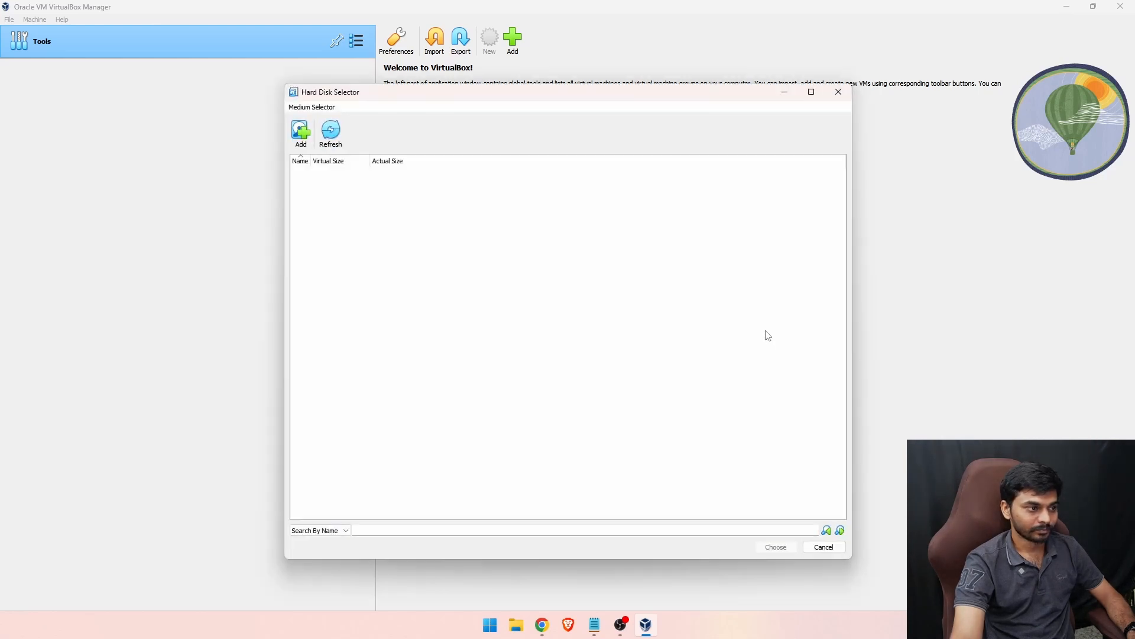
left_click(300, 133)
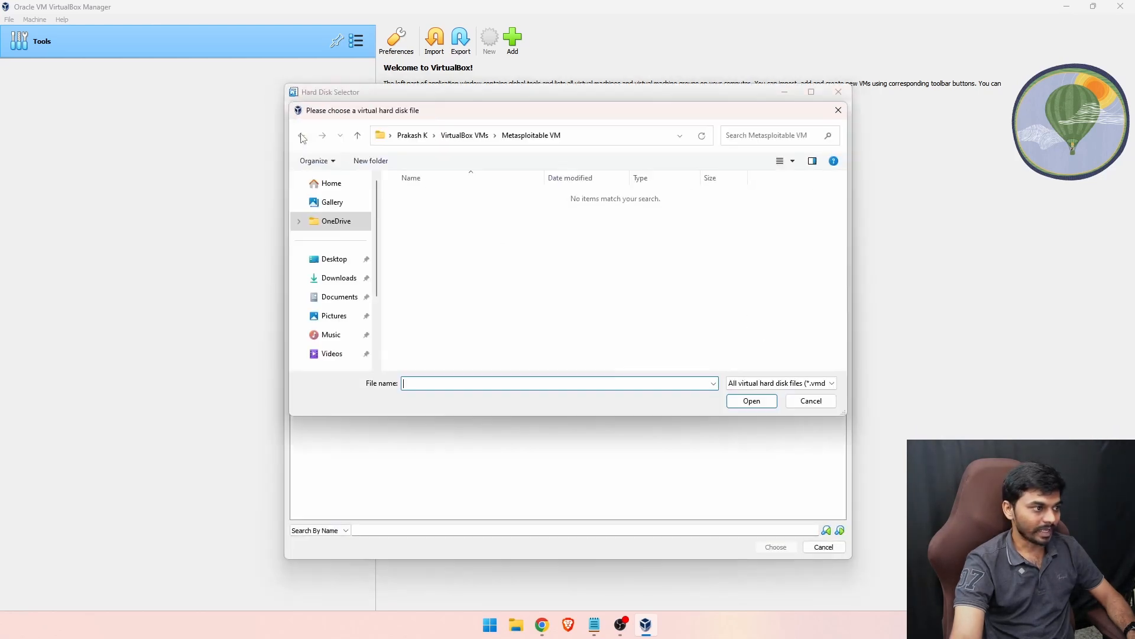
Attach the Metasploitable VMDK from Downloads\Compressed\metasploitable-linux-2.0.0\Metasploitable2-Linux as the machine's hard disk and proceed to the summary.
left_click(342, 278)
double_click(475, 235)
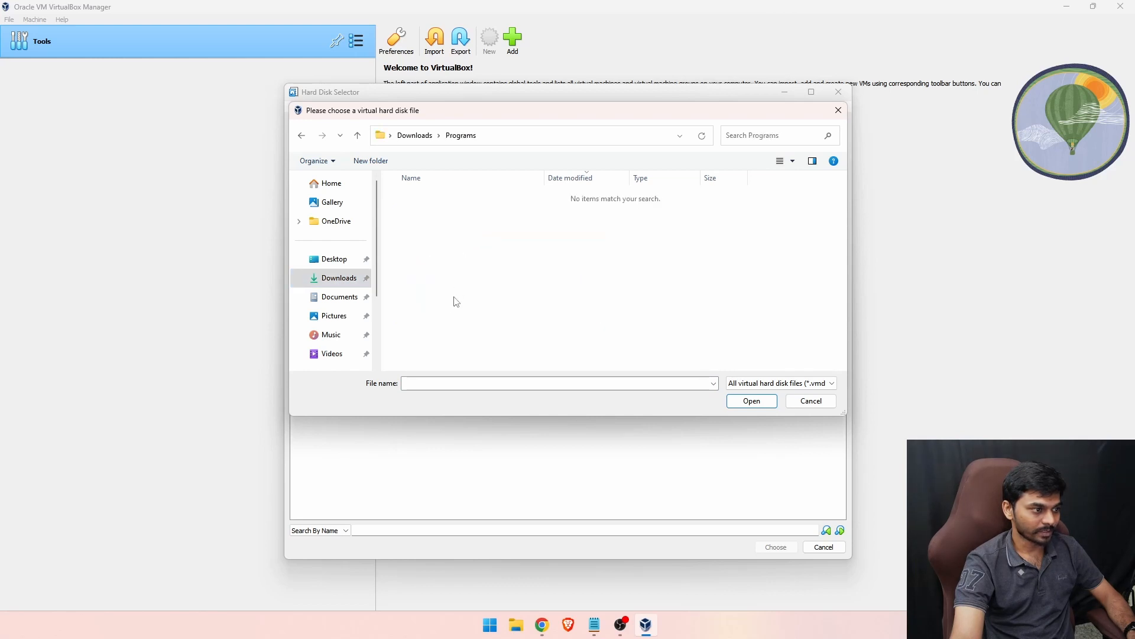
left_click(338, 278)
left_click(430, 223)
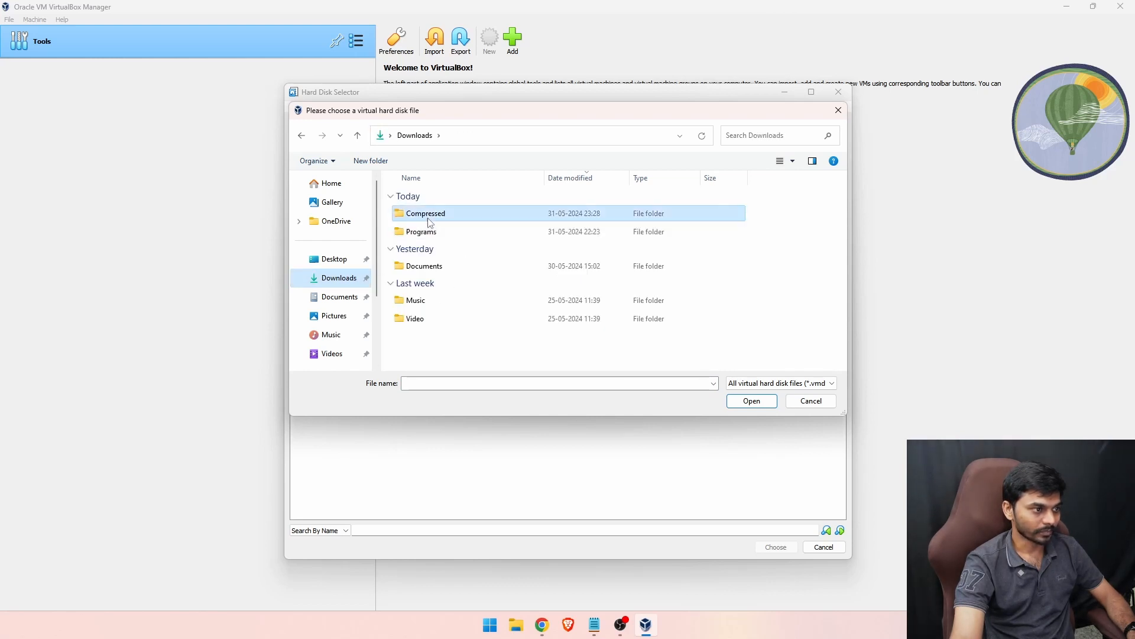
double_click(430, 223)
left_click(476, 222)
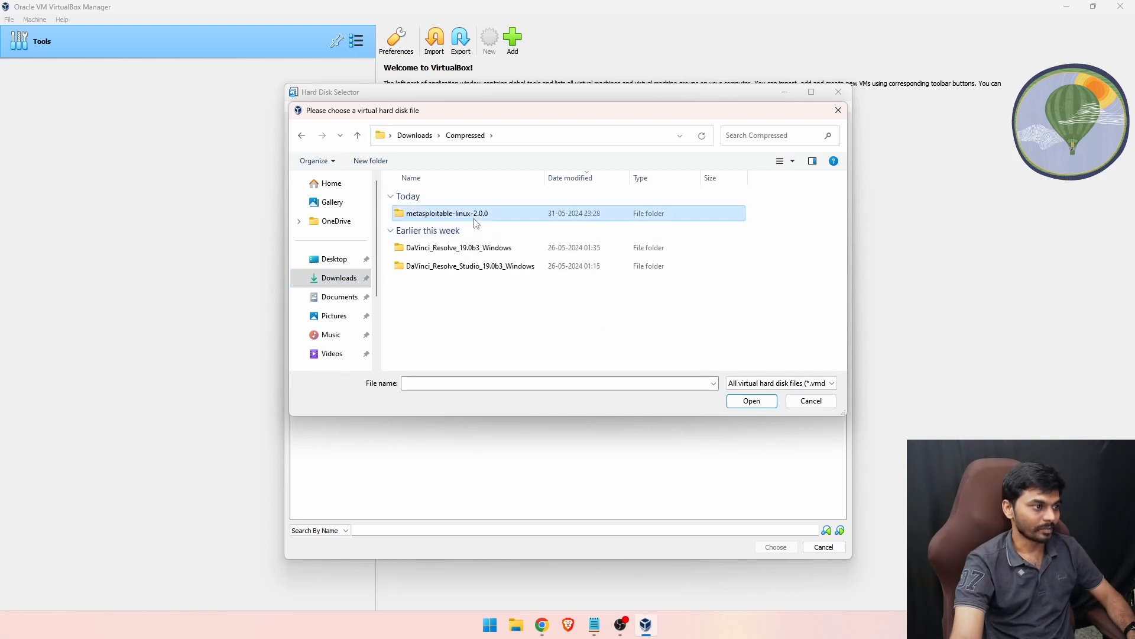
double_click(476, 223)
double_click(477, 219)
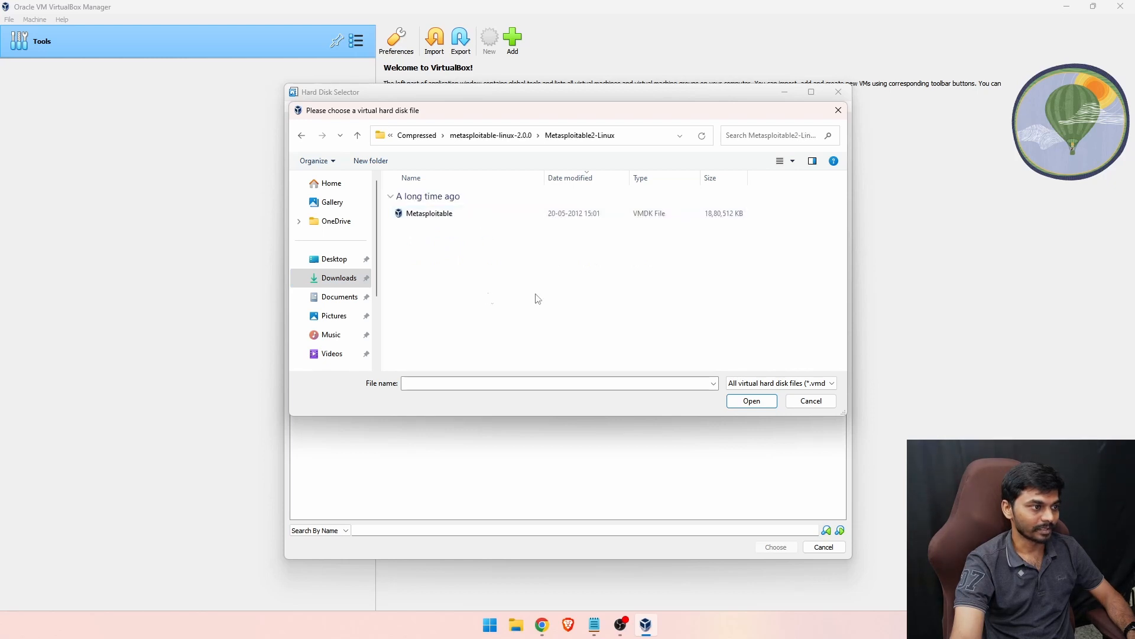
left_click(637, 220)
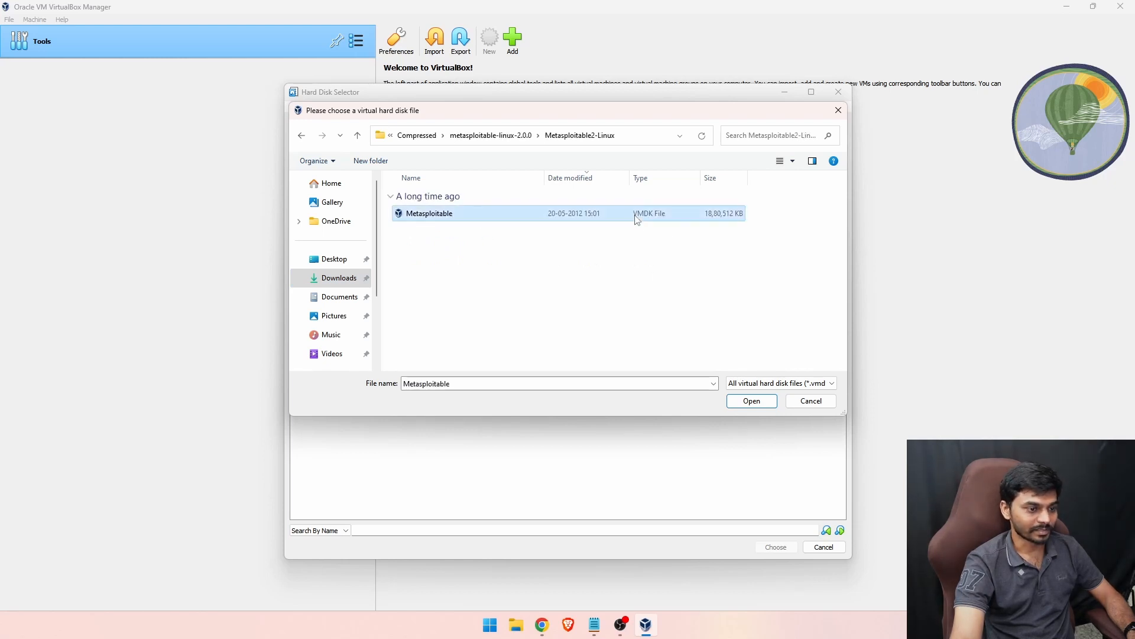
left_click(737, 403)
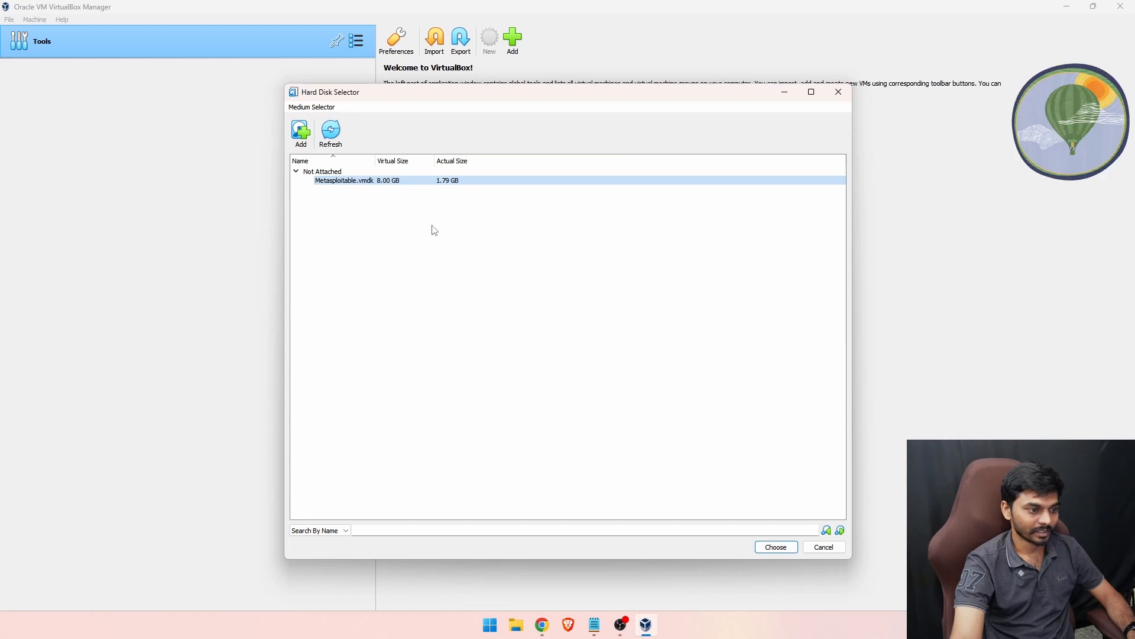
left_click(774, 546)
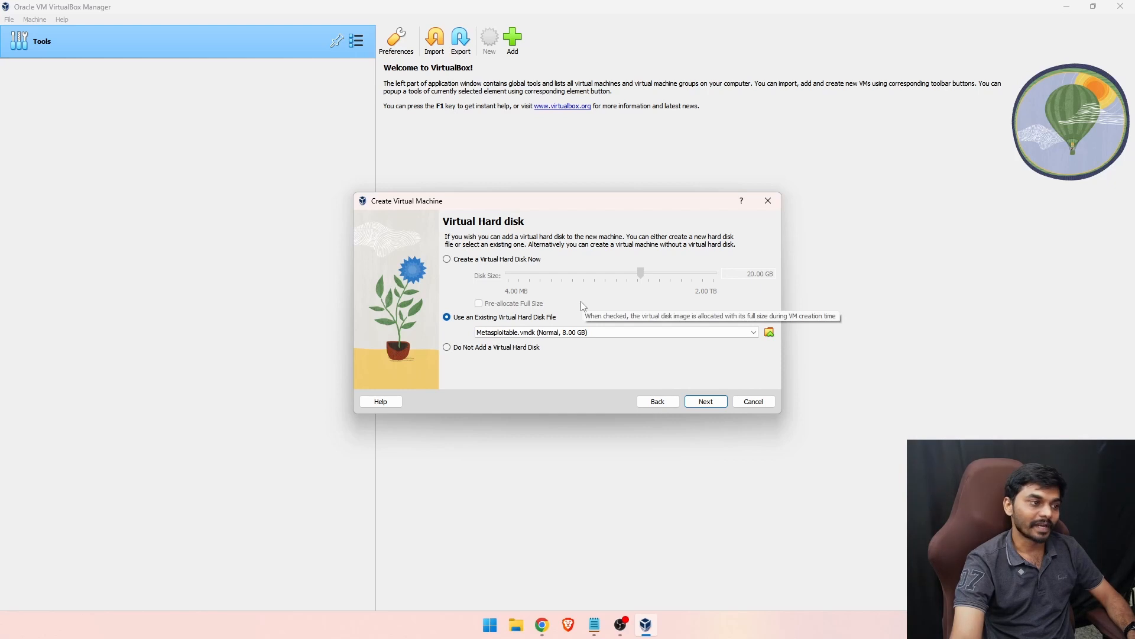
left_click(697, 406)
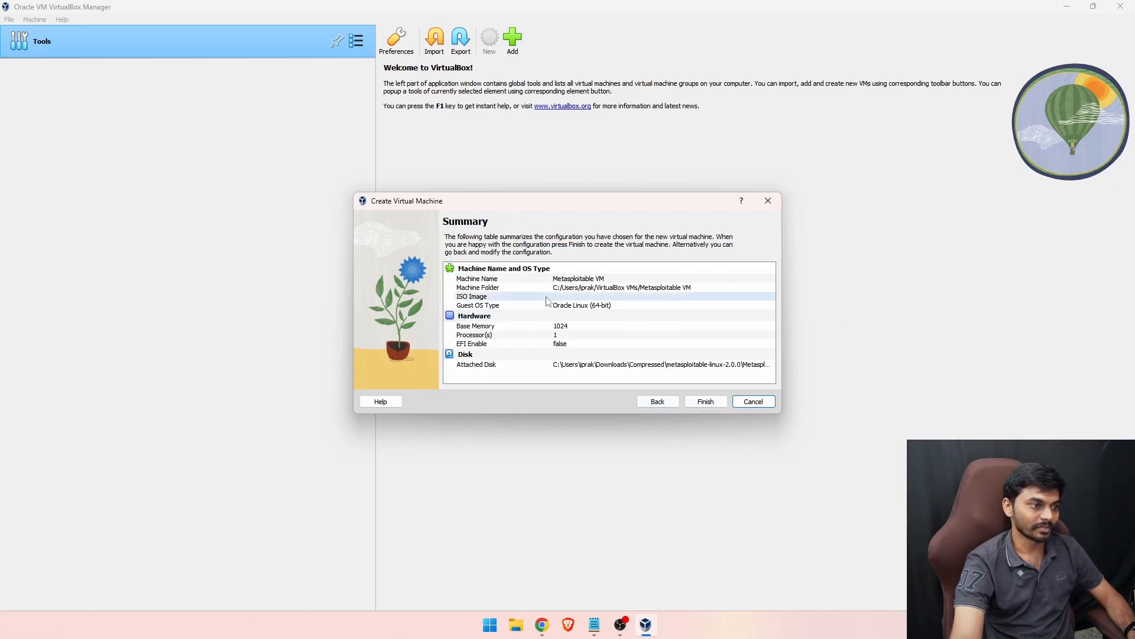
Review the machine name, folder, memory, processor and disk entries in the summary and finish creating the virtual machine.
left_click(592, 278)
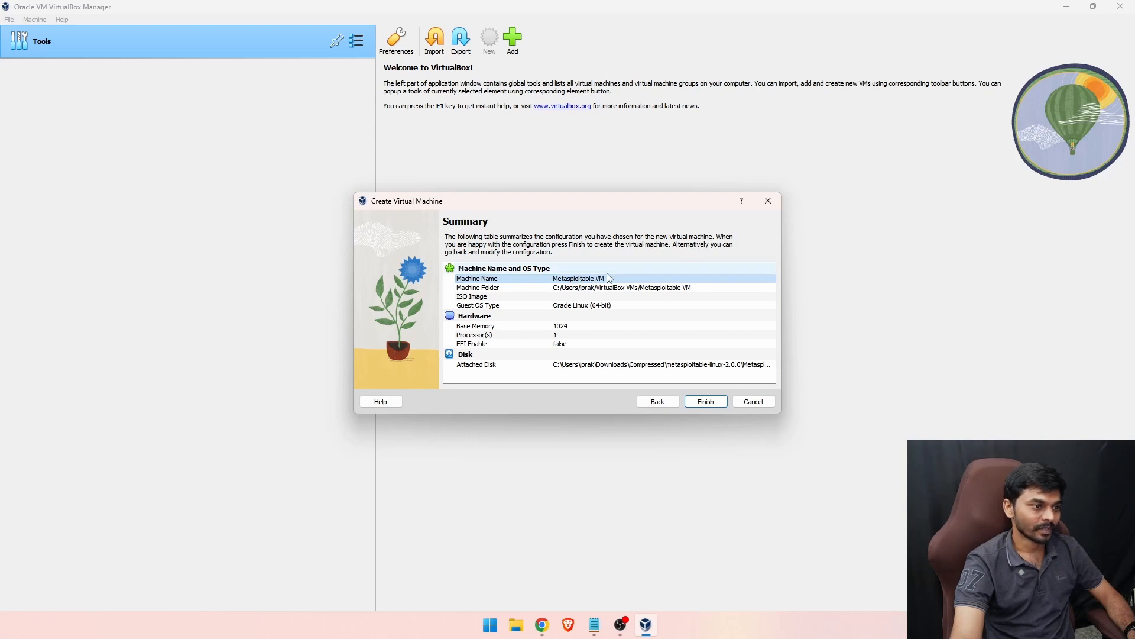
left_click(594, 289)
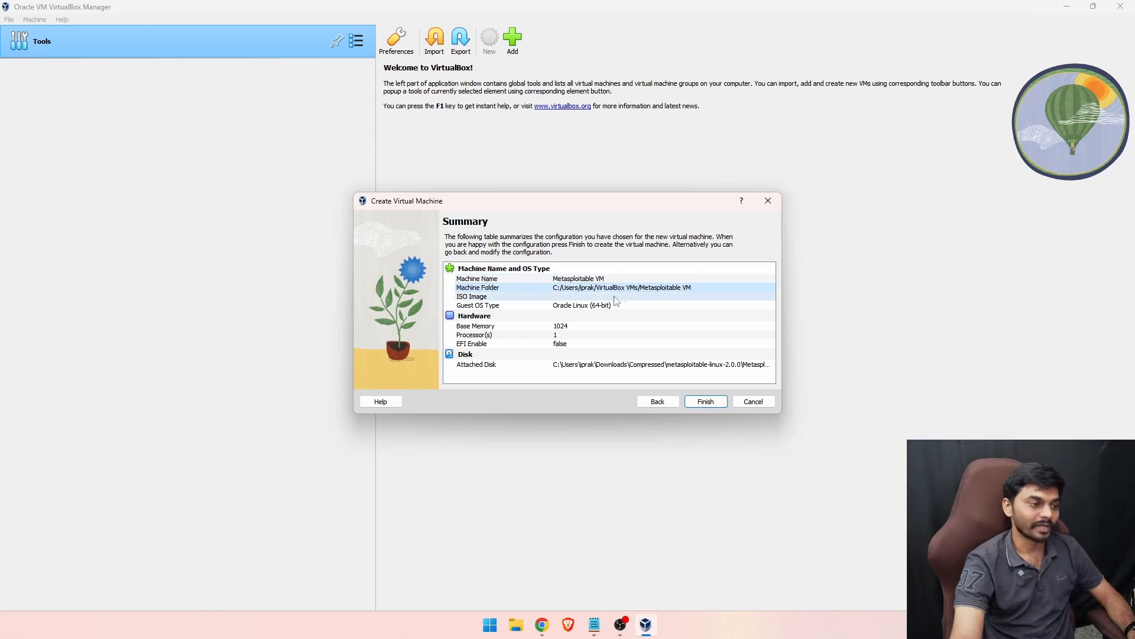
left_click(575, 327)
left_click(581, 337)
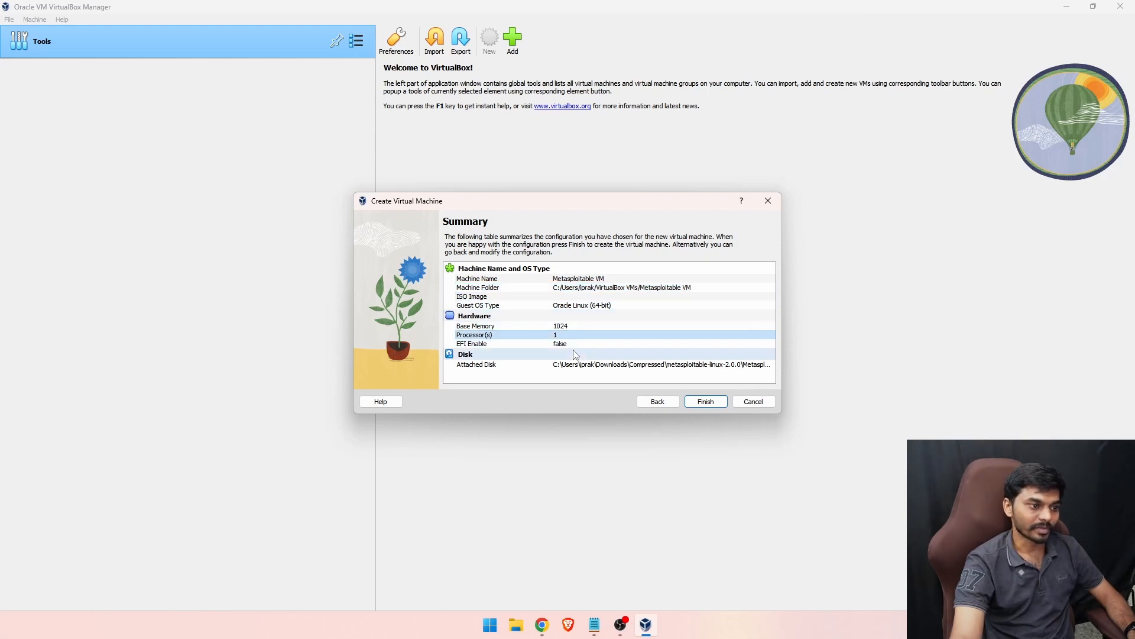
left_click(580, 353)
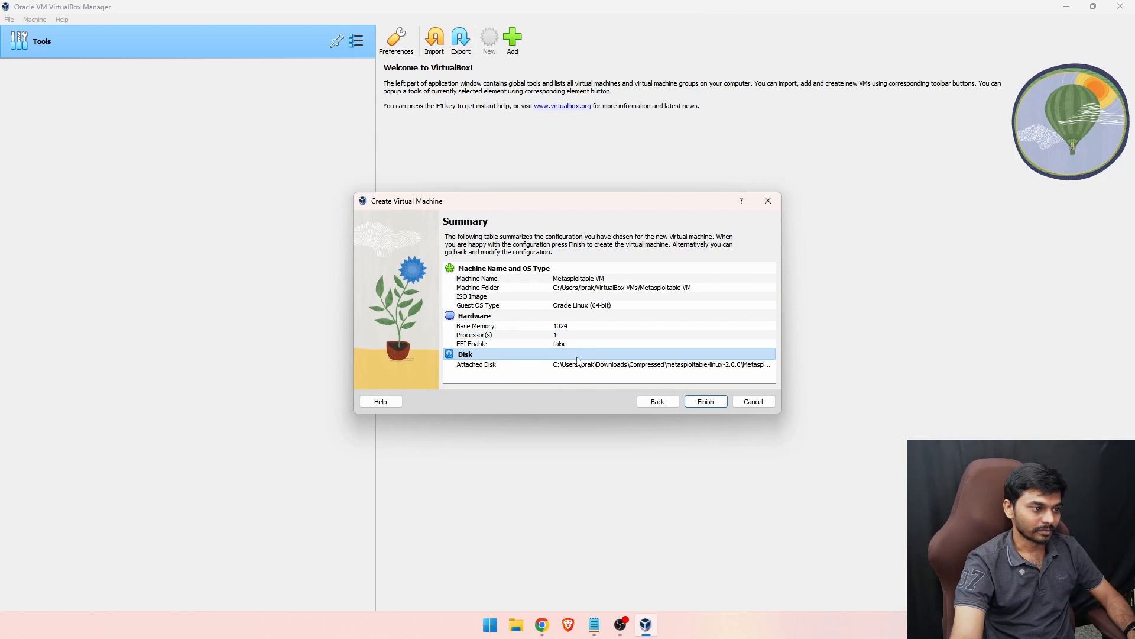
left_click(709, 402)
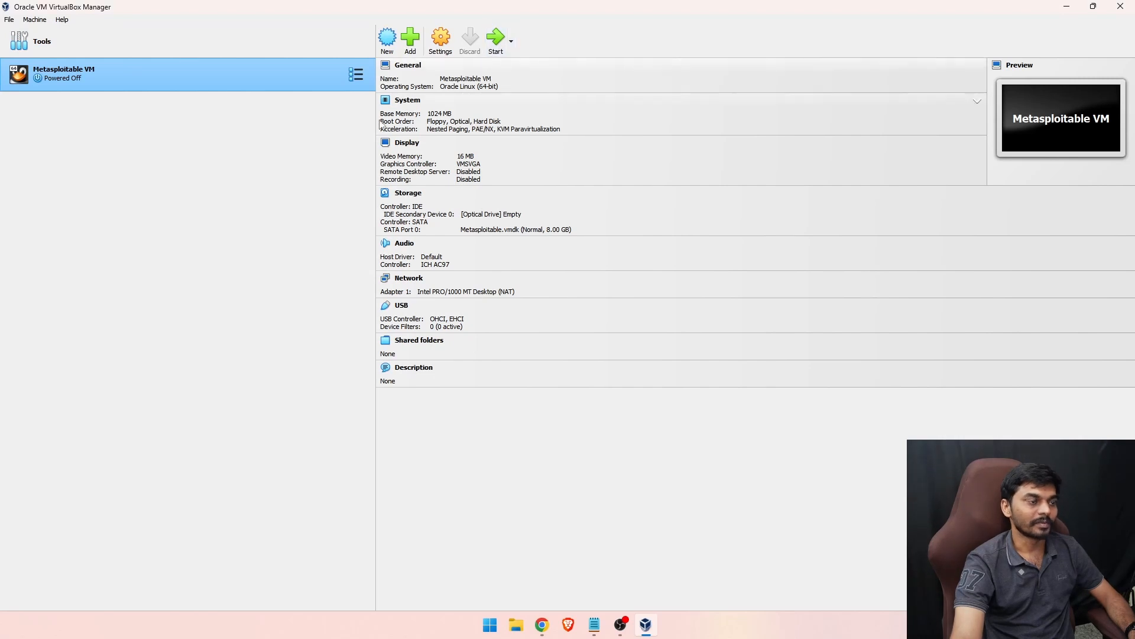
Open the settings of Metasploitable VM and disable its USB controller.
left_click(442, 44)
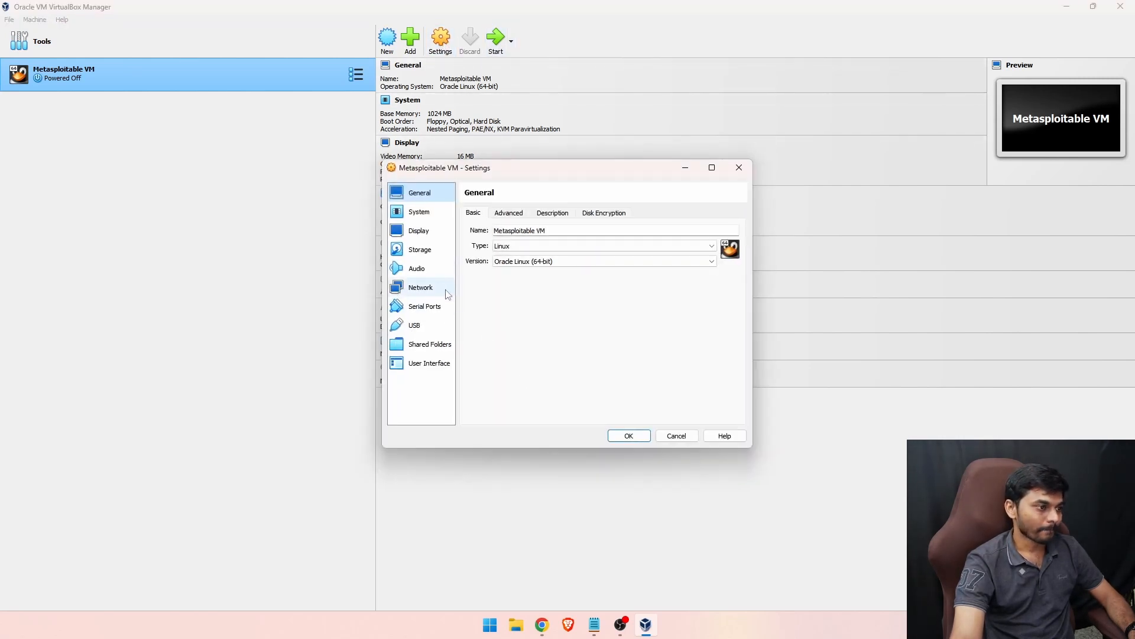
left_click(435, 325)
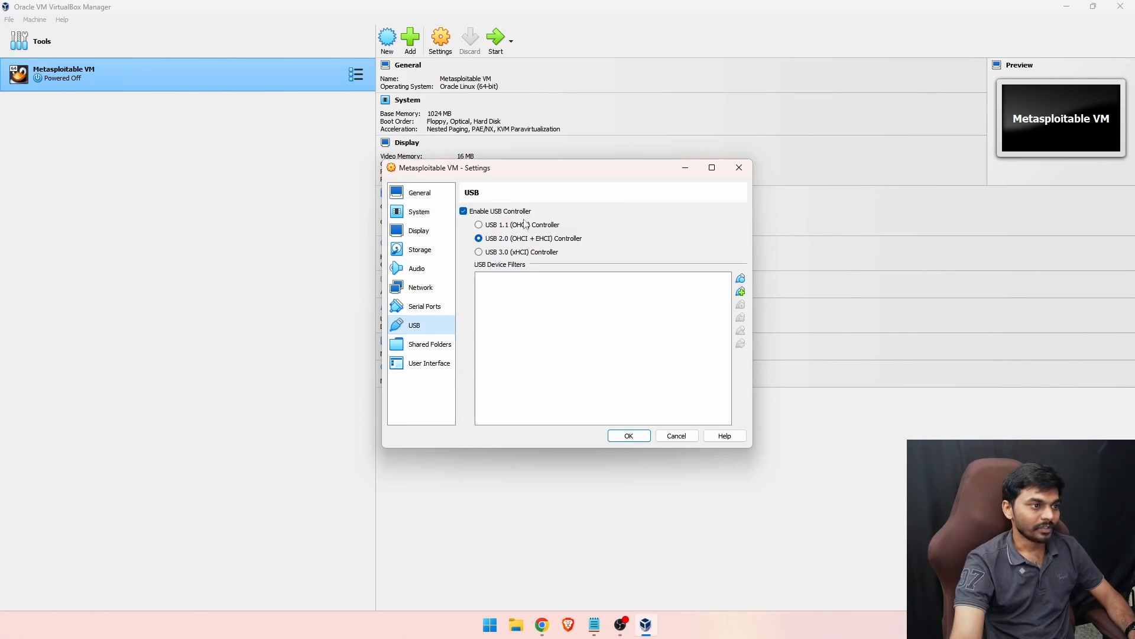
left_click(464, 211)
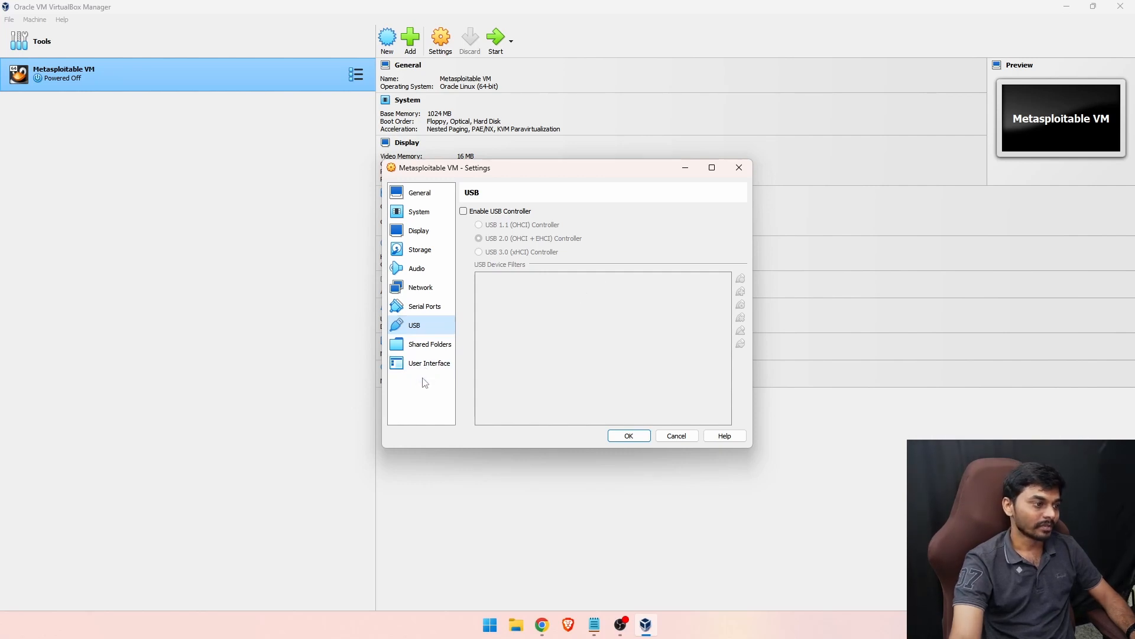
Attach network Adapter 1 to Bridged Adapter and save the virtual machine's settings.
left_click(426, 290)
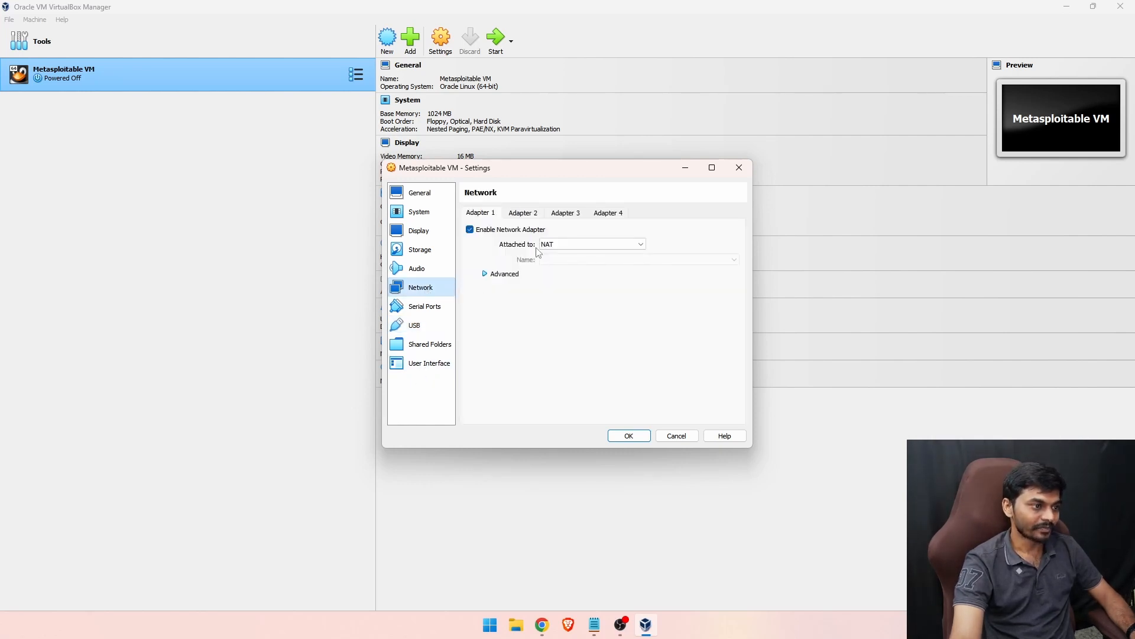
left_click(559, 244)
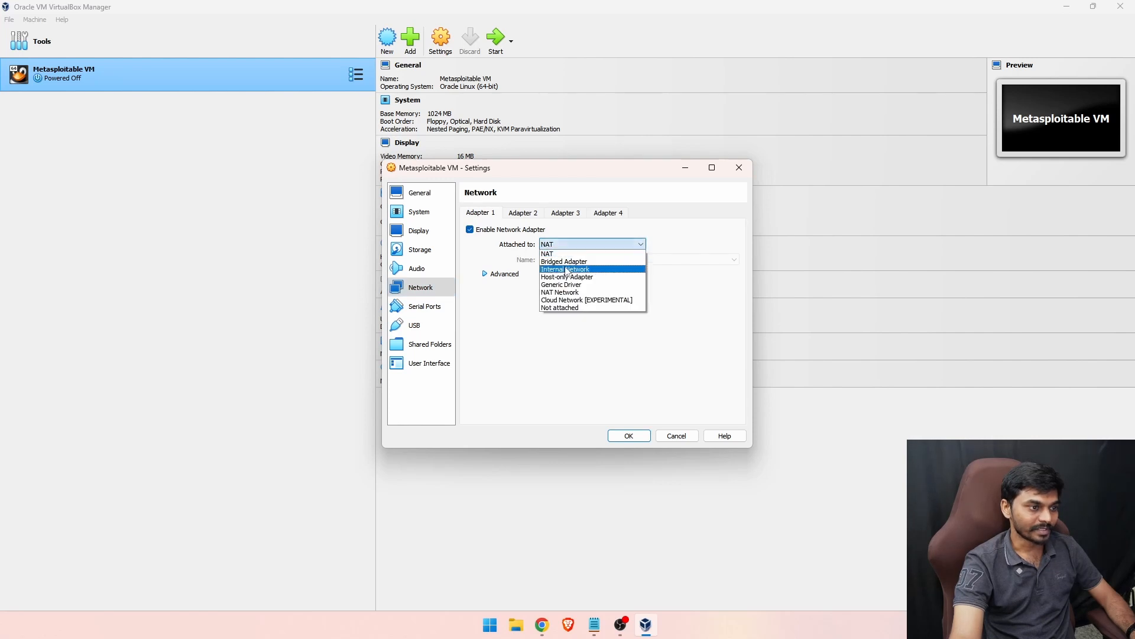
left_click(570, 262)
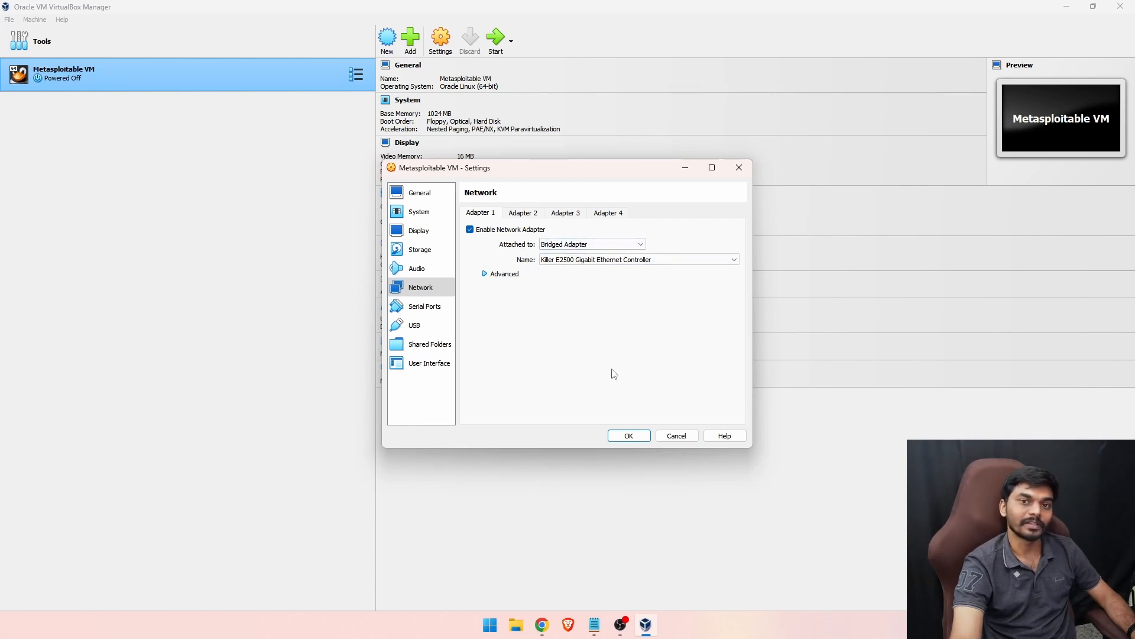
left_click(629, 437)
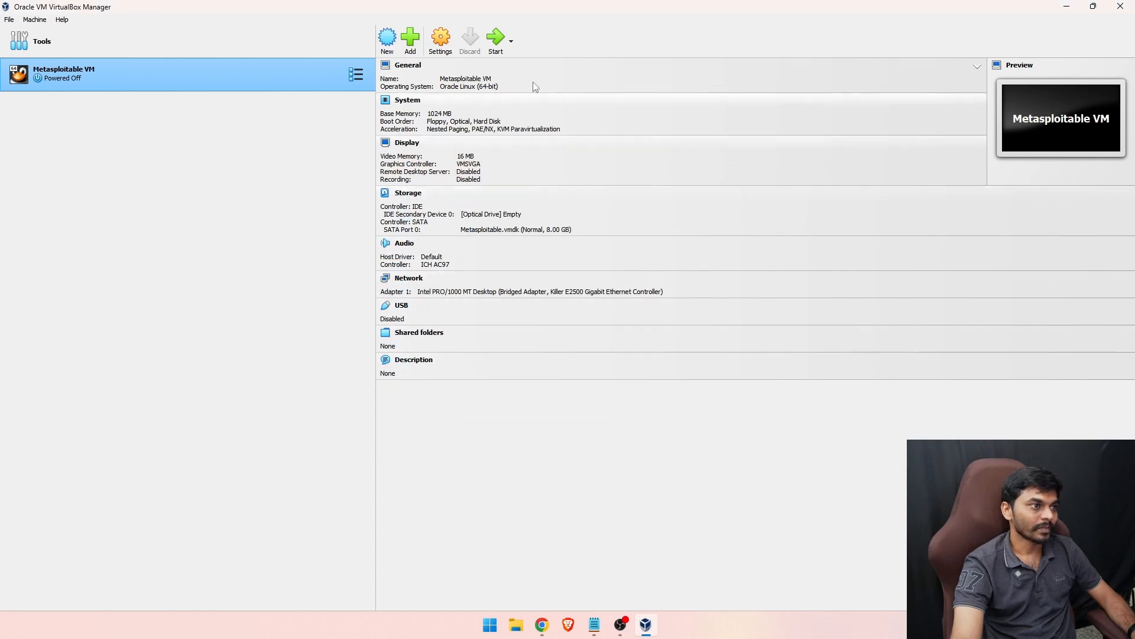
Start Metasploitable VM, dismiss the keyboard and mouse notifications, and move its window aside while it boots.
left_click(496, 41)
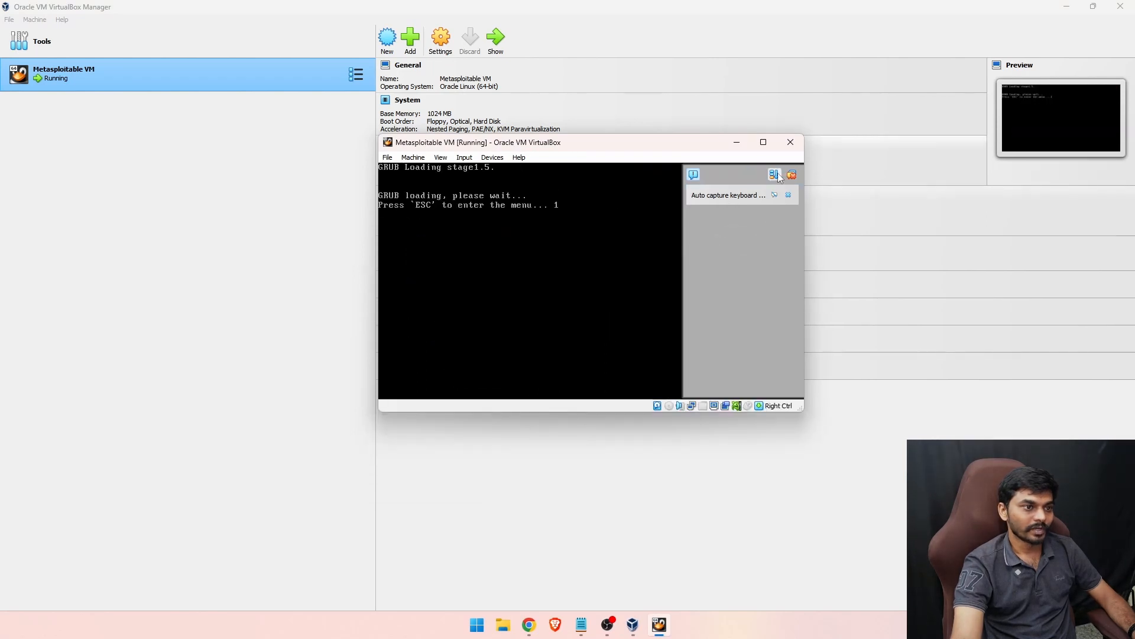
left_click(792, 175)
mouse_move(767, 149)
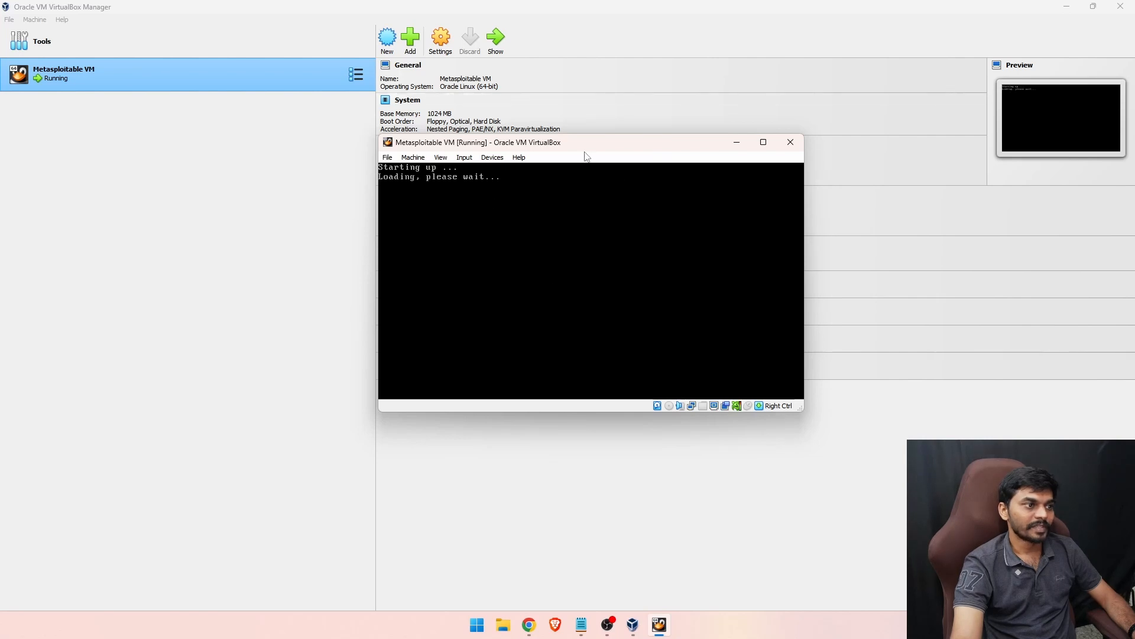
left_click_drag(586, 154, 574, 246)
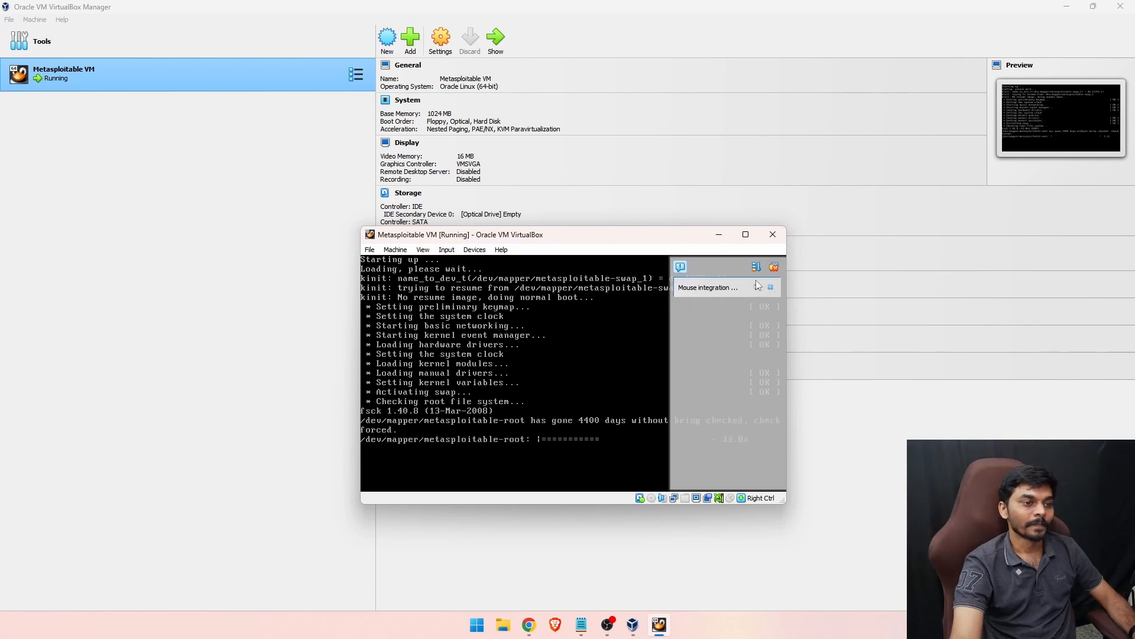
left_click(774, 268)
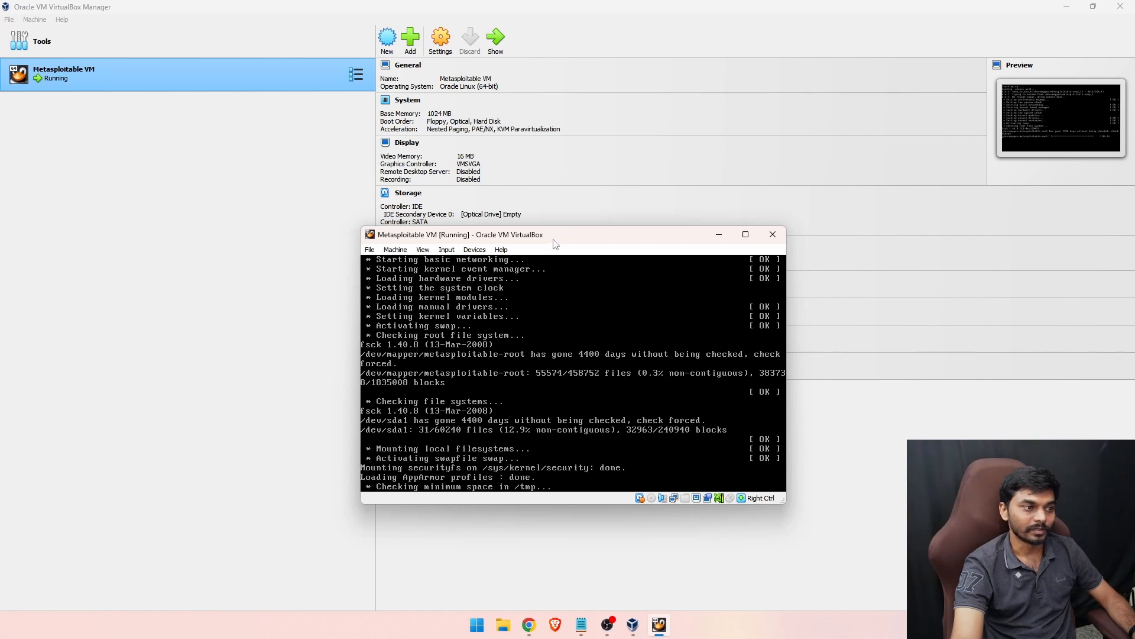
left_click_drag(555, 242, 789, 204)
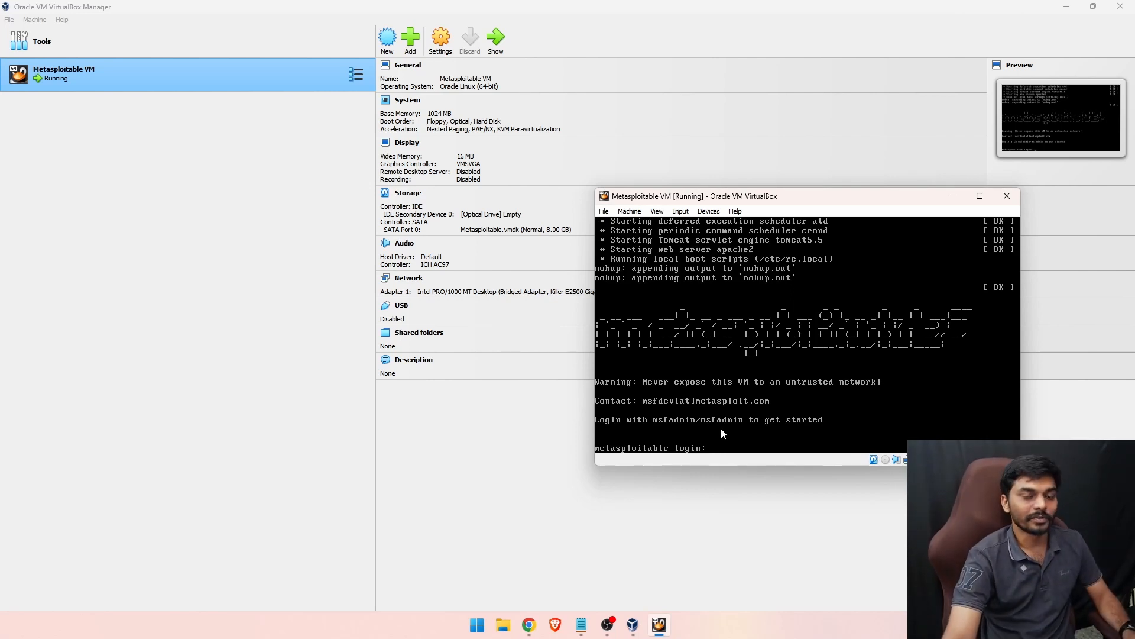
Switch to Chrome, examine the SourceForge Metasploitable page for the default login details, and return to the virtual machine.
left_click(529, 624)
scroll(74, 337, "down", 10)
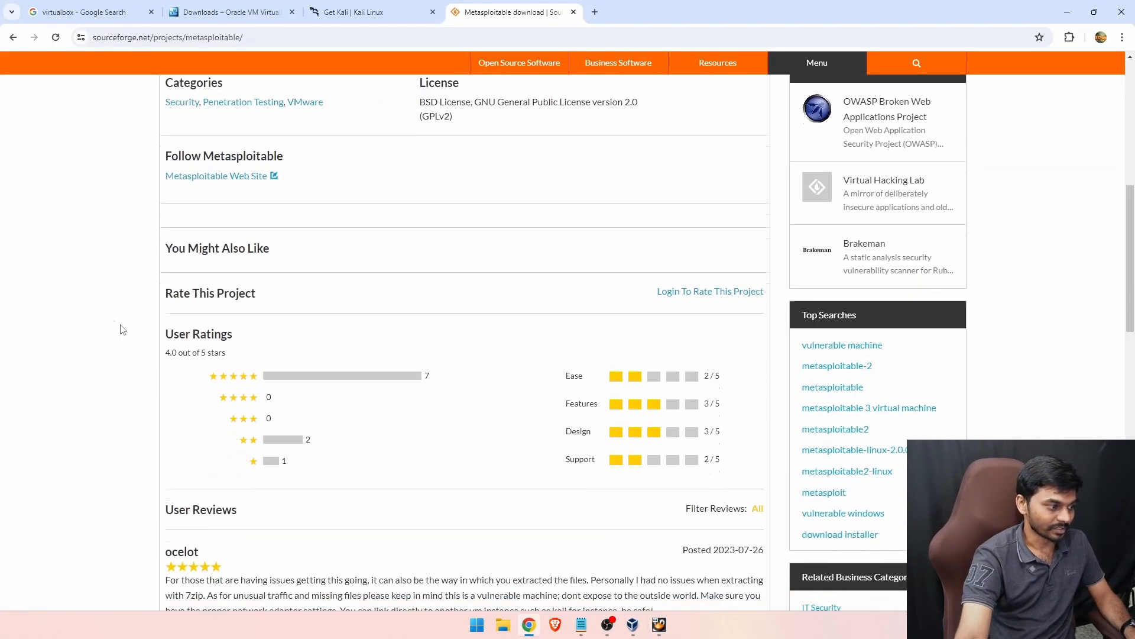
scroll(91, 339, "up", 15)
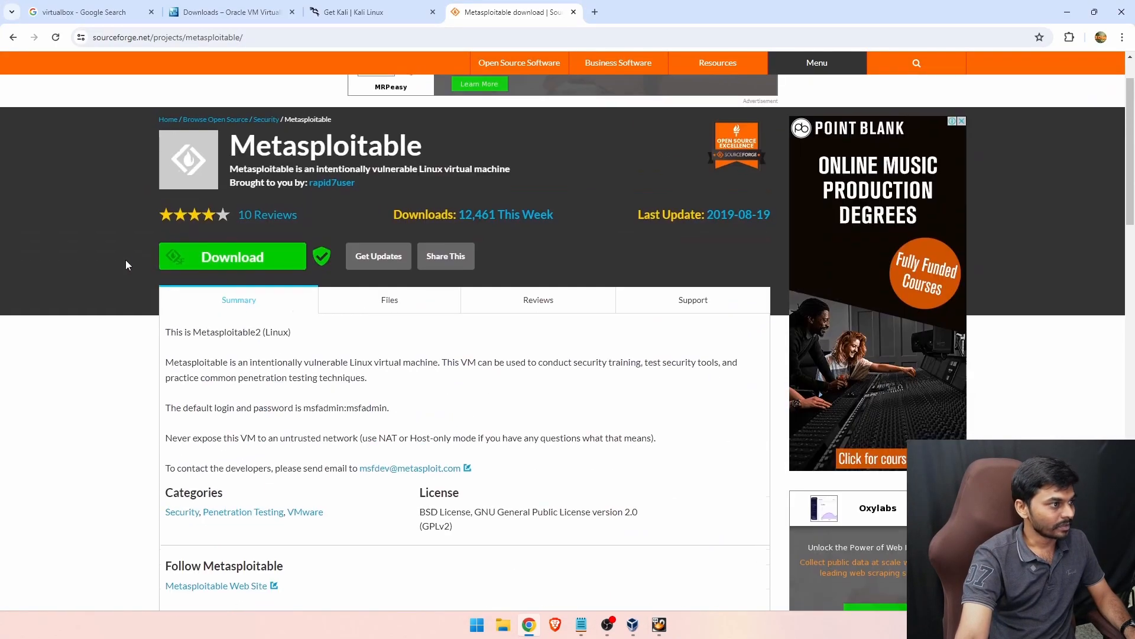
scroll(153, 263, "down", 3)
scroll(153, 263, "up", 4)
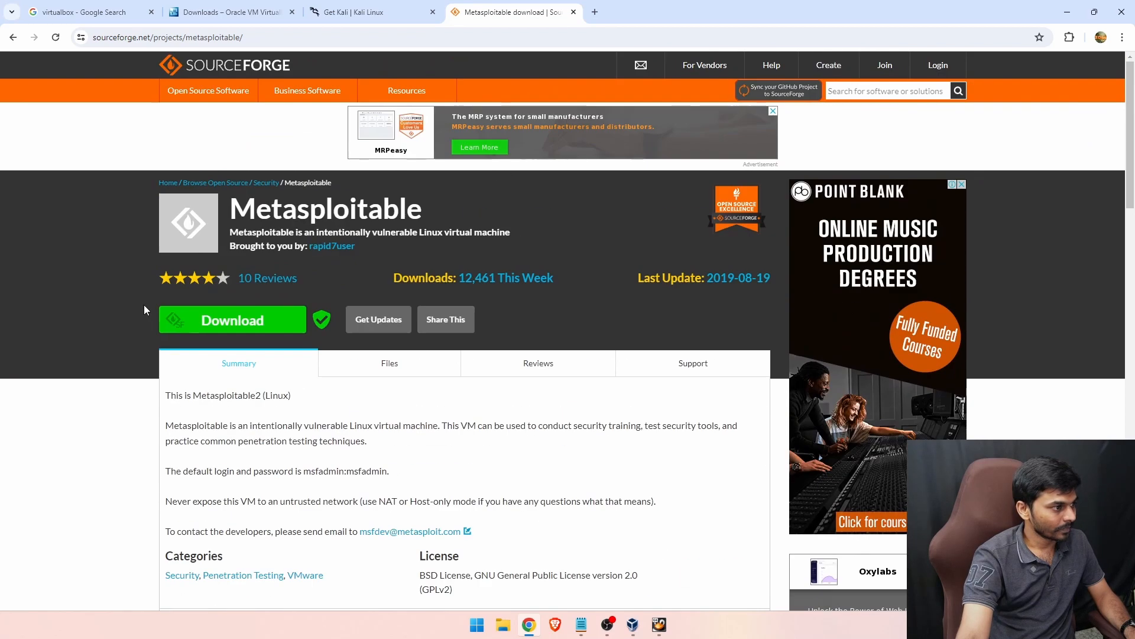
scroll(112, 348, "down", 3)
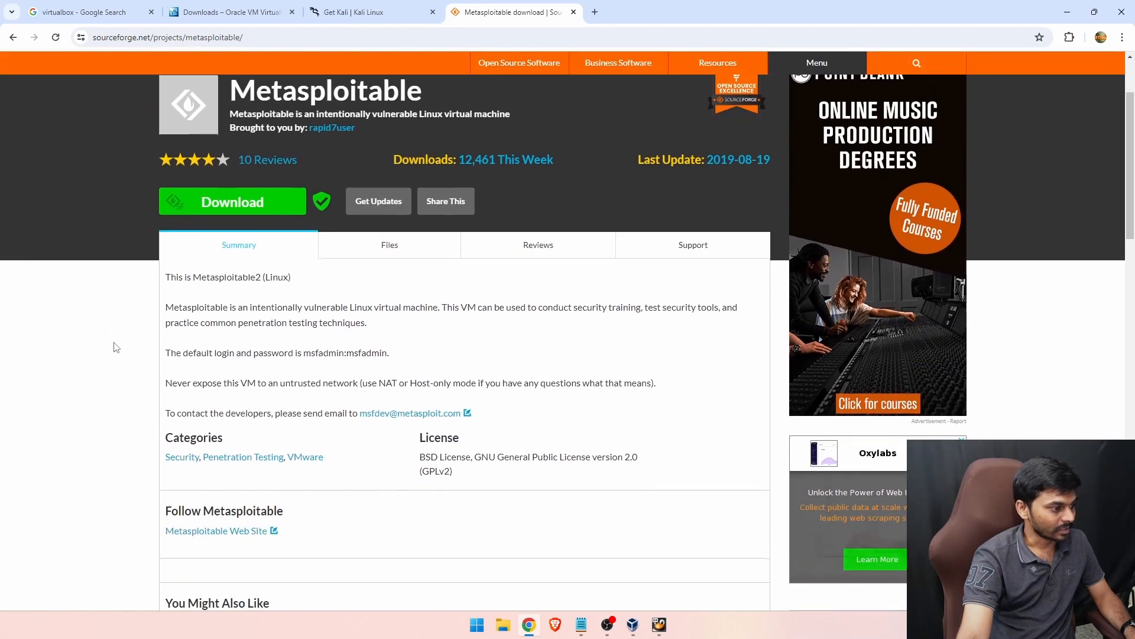
scroll(145, 314, "down", 1)
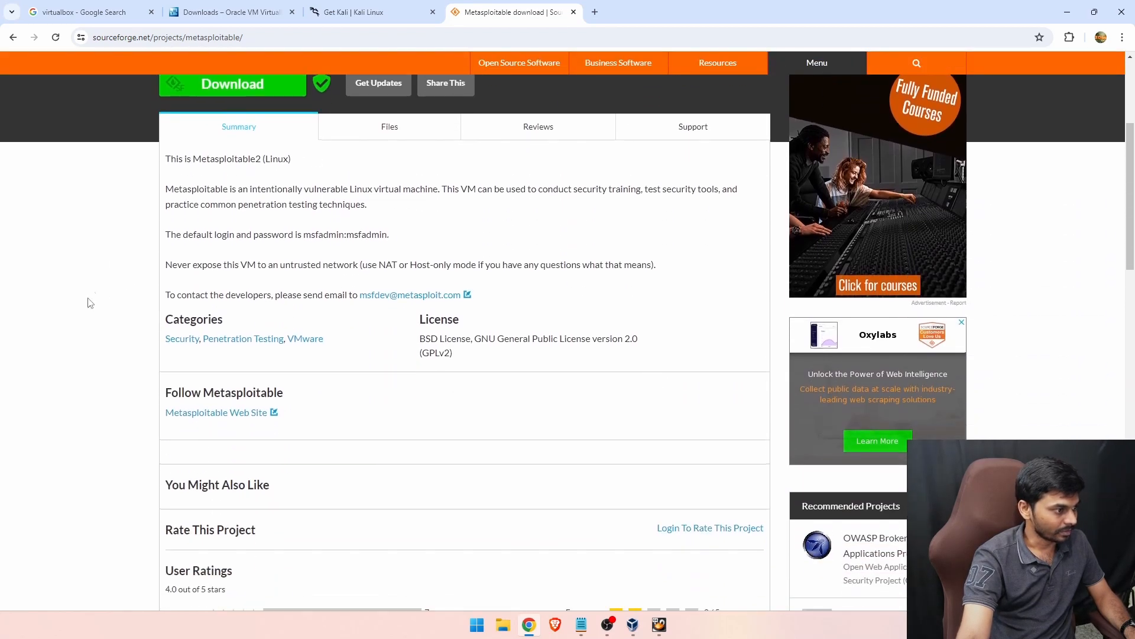
scroll(96, 304, "down", 2)
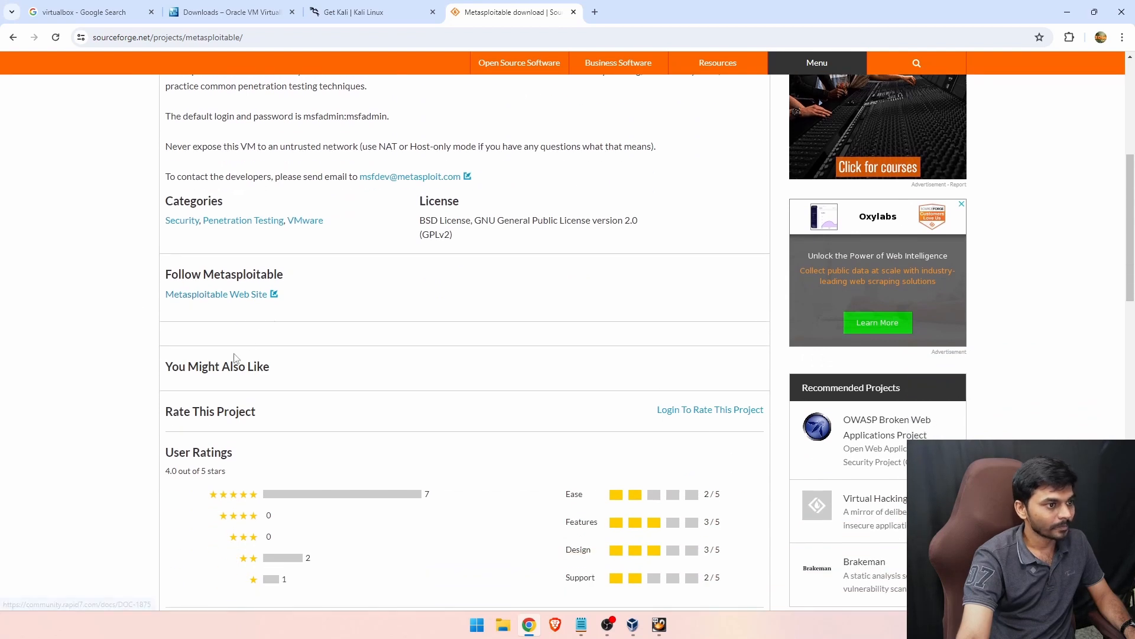
scroll(69, 314, "down", 3)
scroll(3, 378, "up", 5)
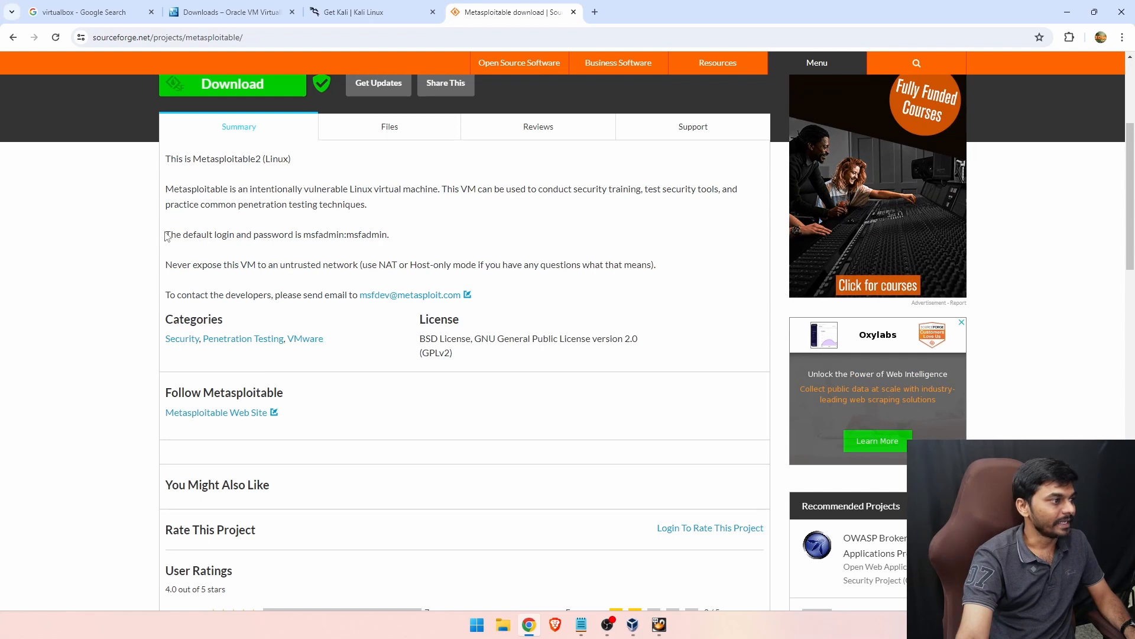
left_click_drag(167, 236, 408, 236)
left_click(426, 227)
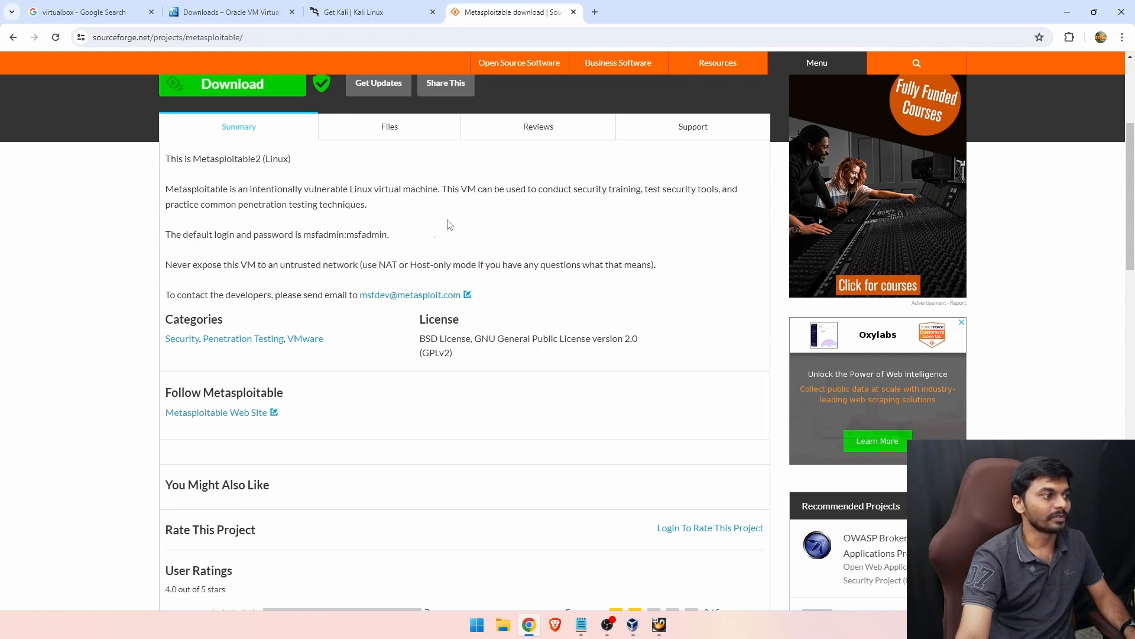
left_click(1059, 20)
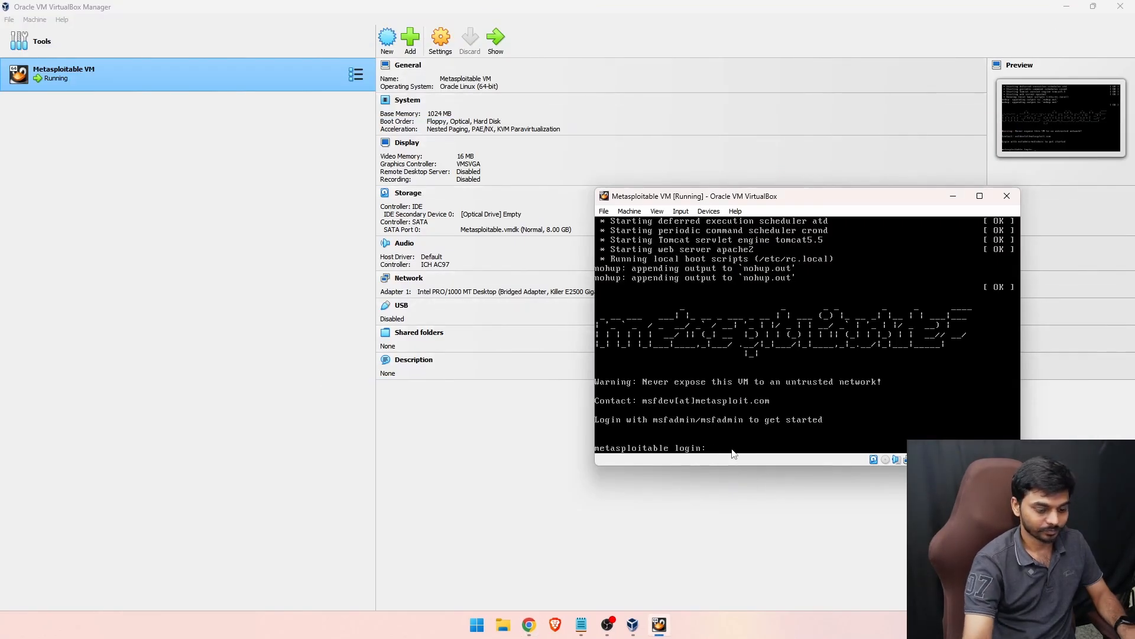
Log in to the Metasploitable console with the default username and account password.
key("BackSpace")
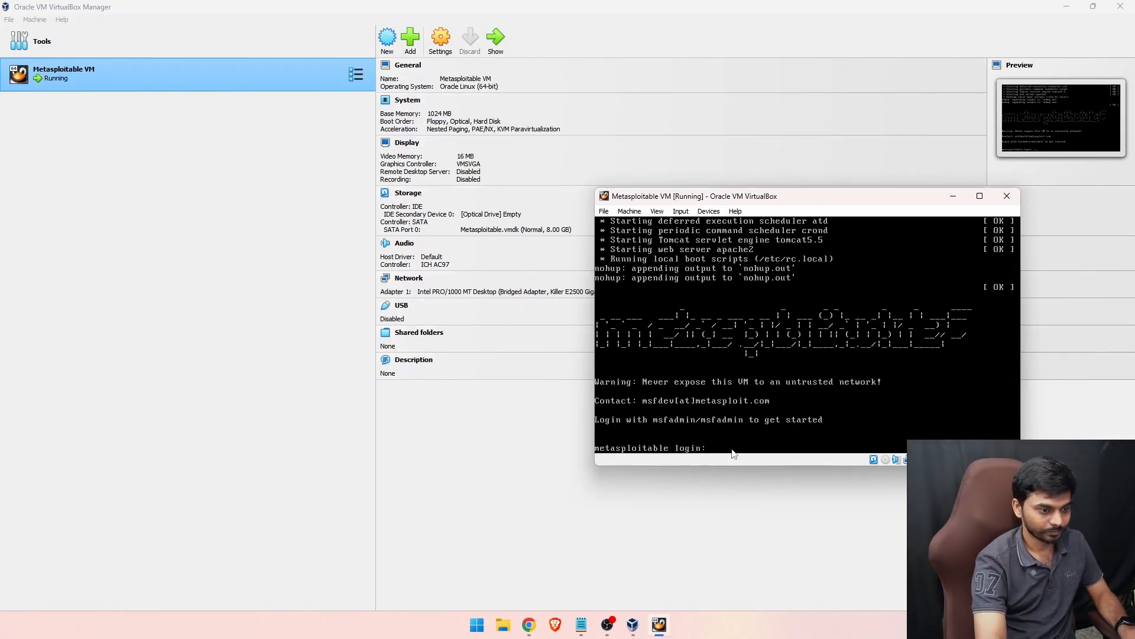
type("msfadmin")
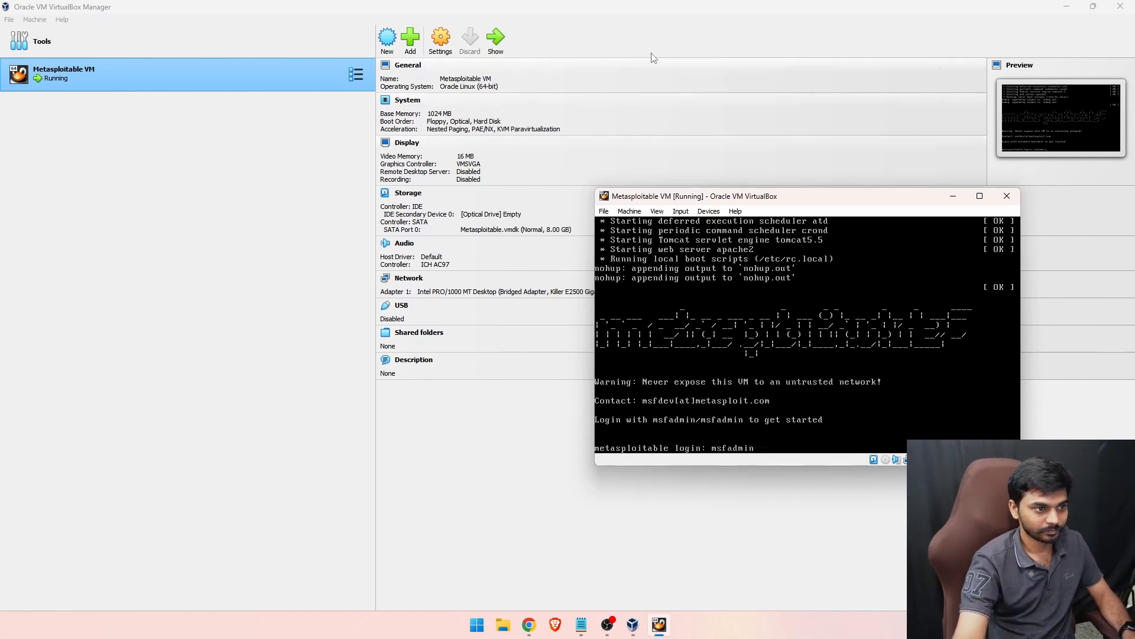
left_click_drag(691, 199, 519, 78)
type("dmin")
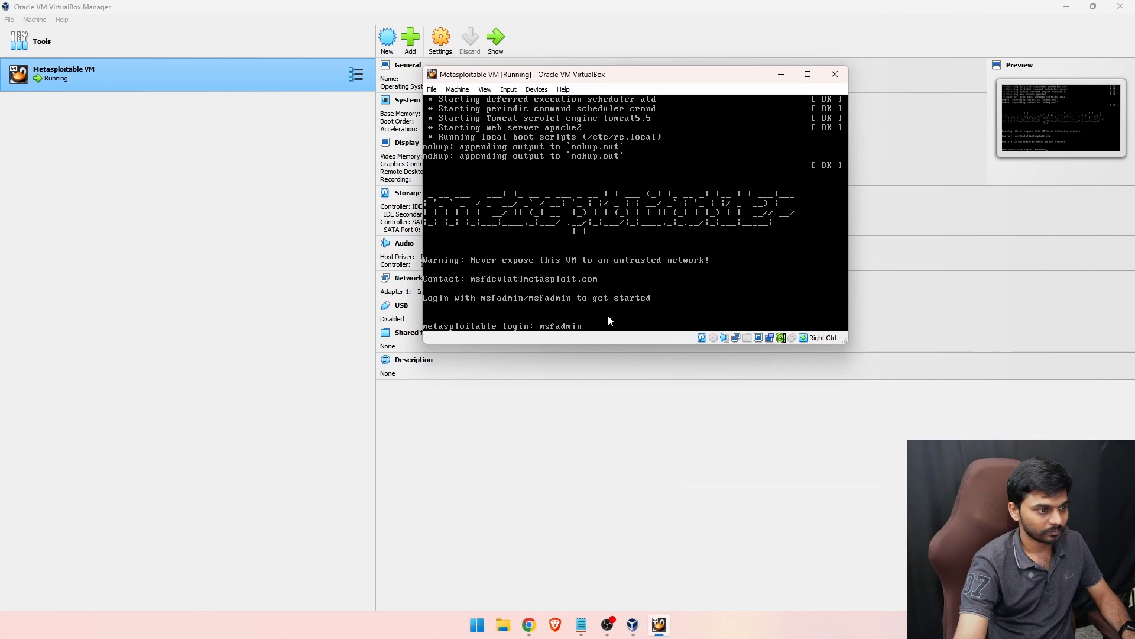
key("Return")
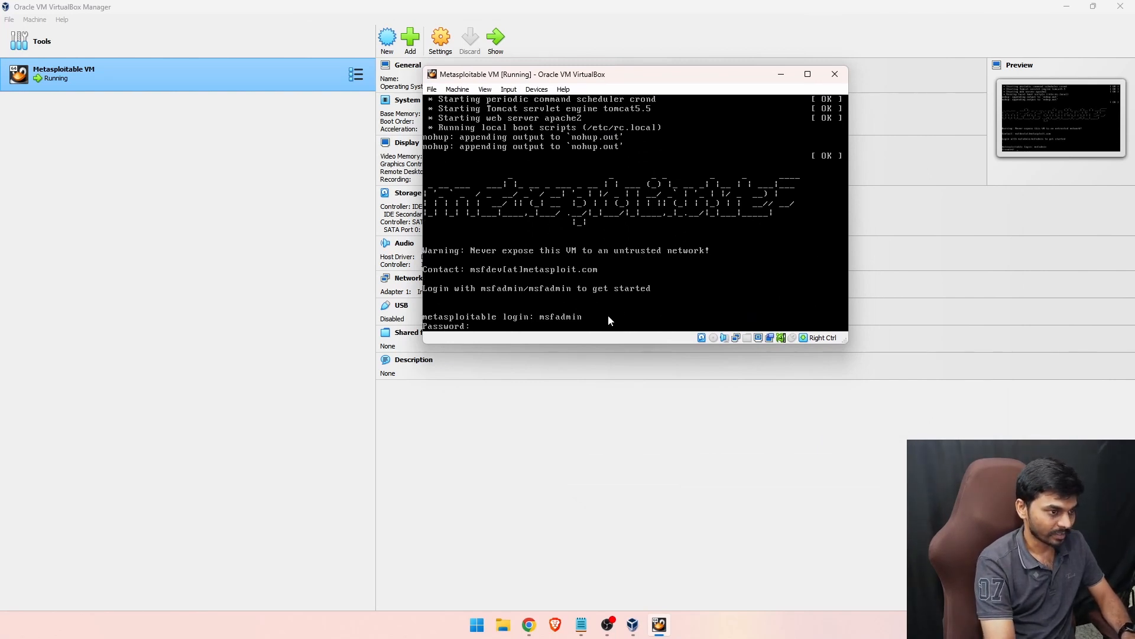
key("Return")
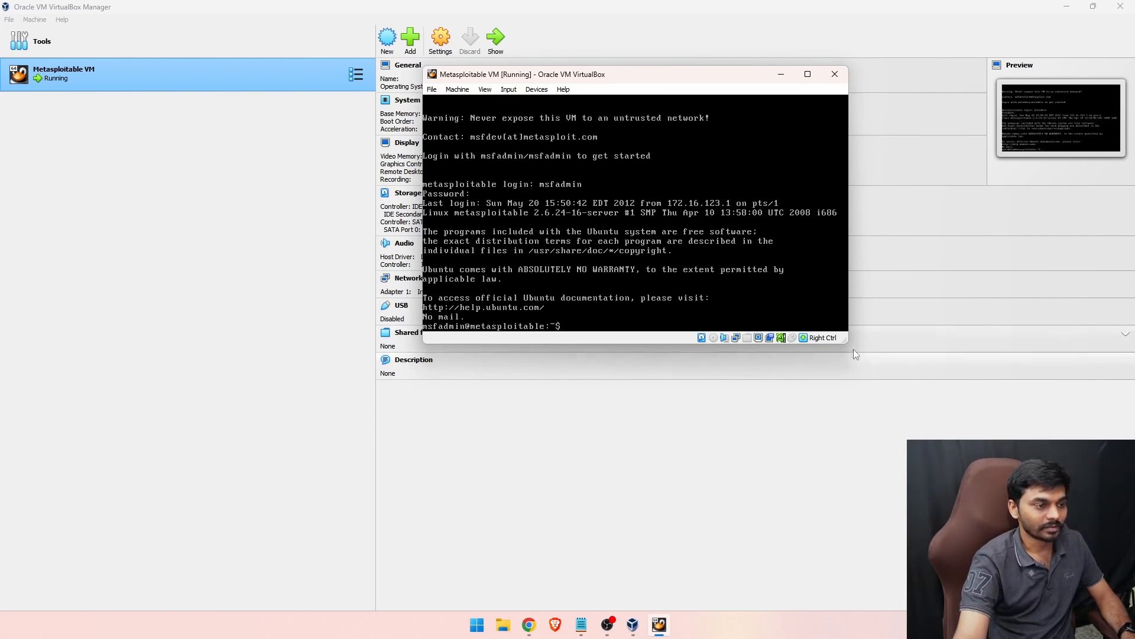
Enlarge the virtual machine window, run ifconfig to check the network addresses, decline mouse capture, and move the window aside.
left_click_drag(848, 343, 892, 423)
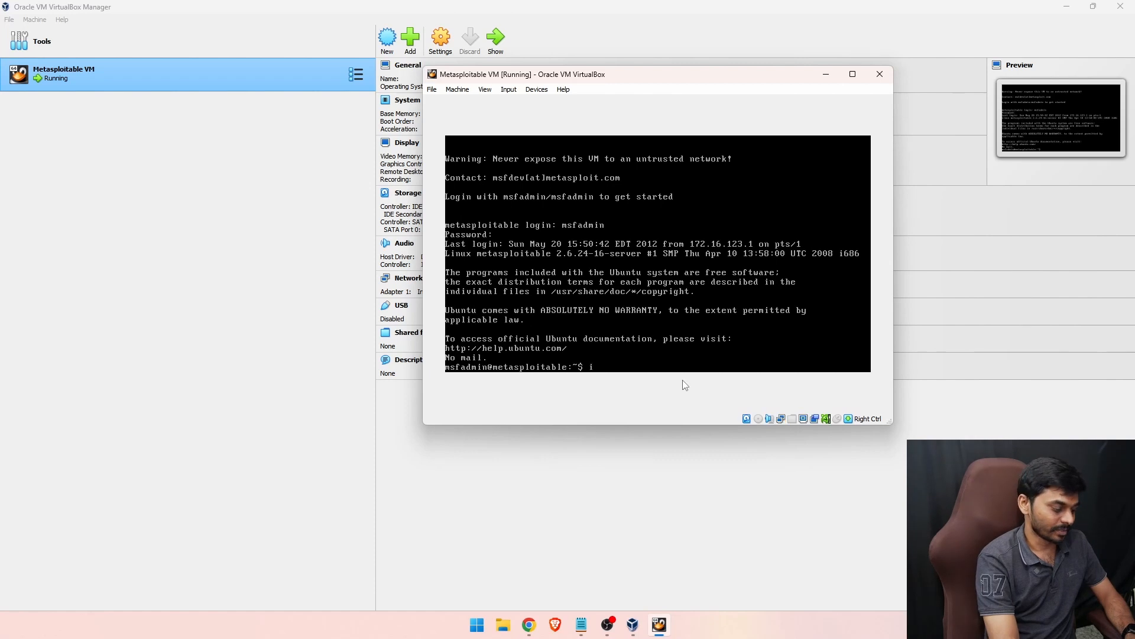
type("config")
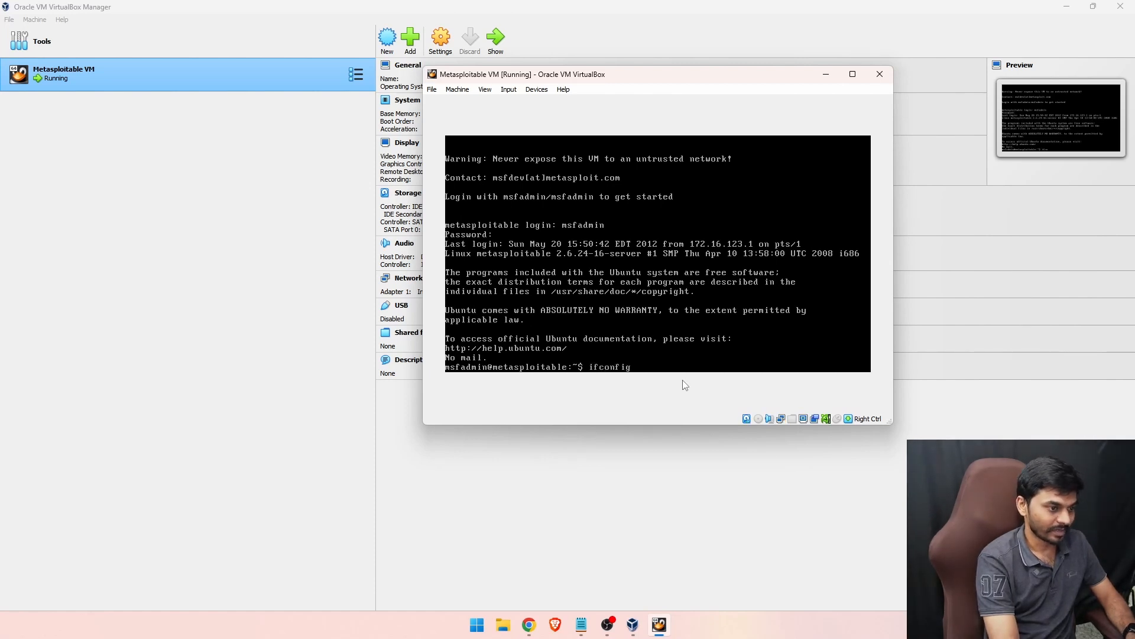
key("Return")
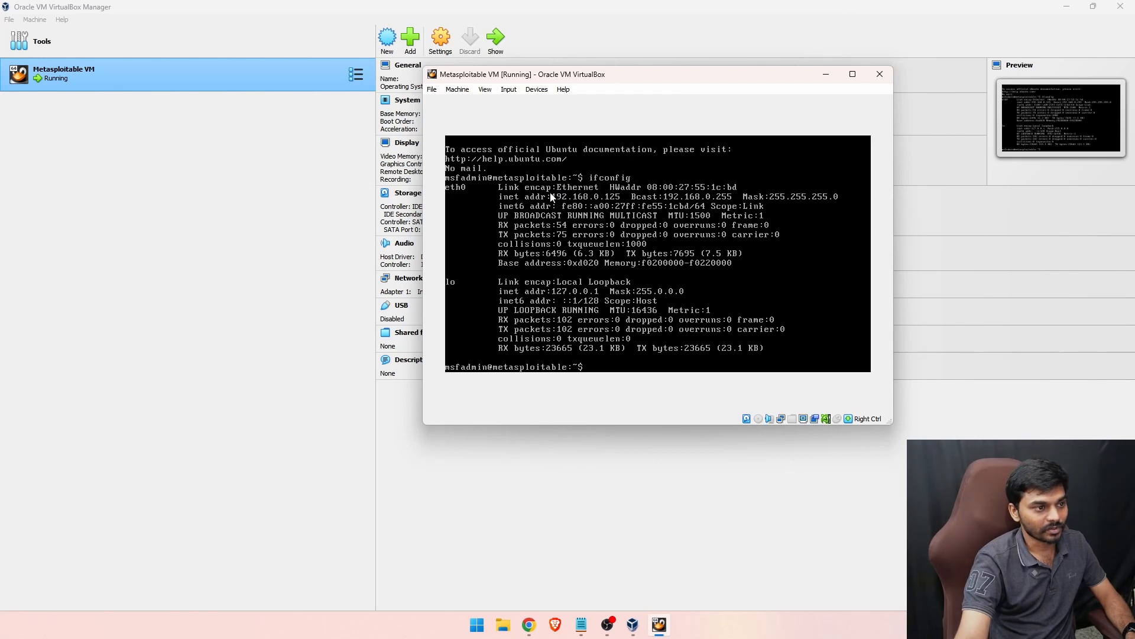
left_click(615, 200)
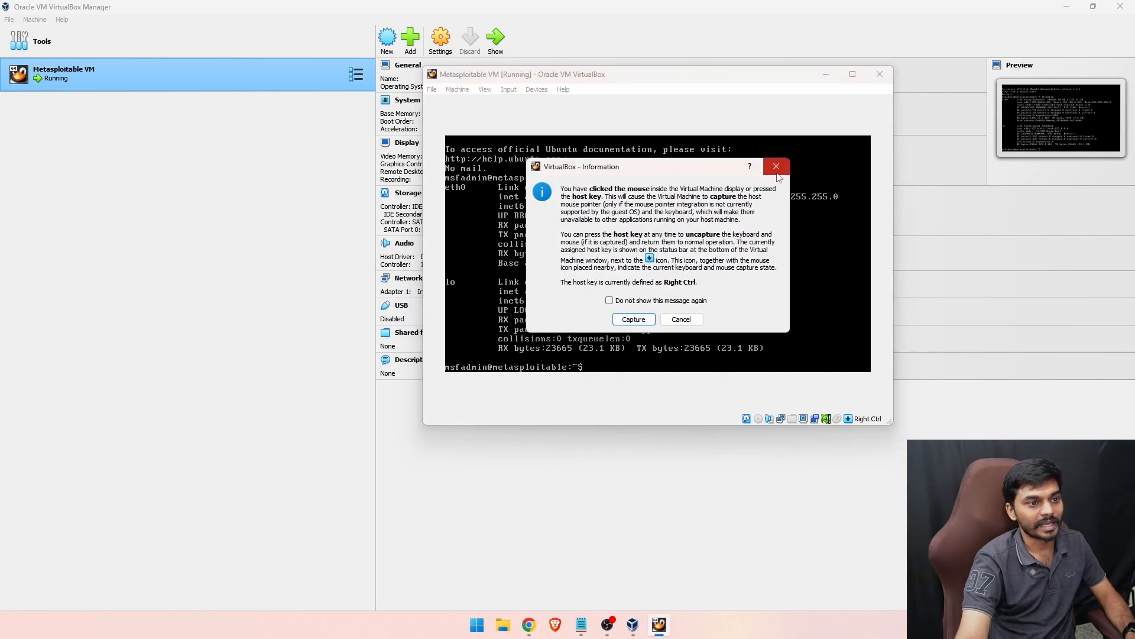
left_click(774, 167)
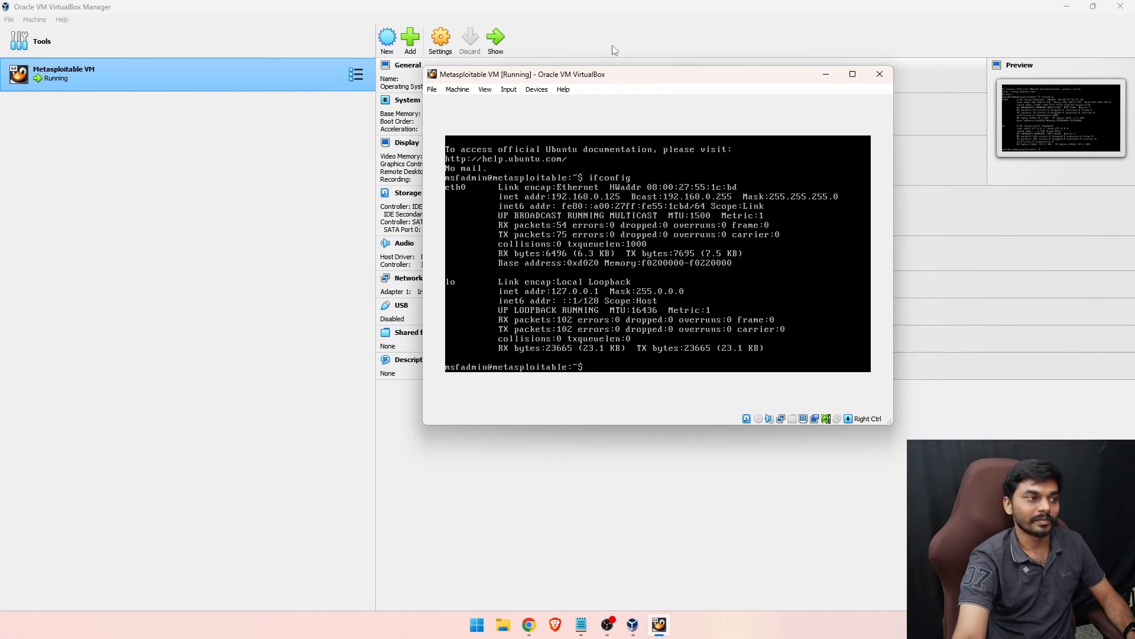
left_click_drag(572, 78, 789, 177)
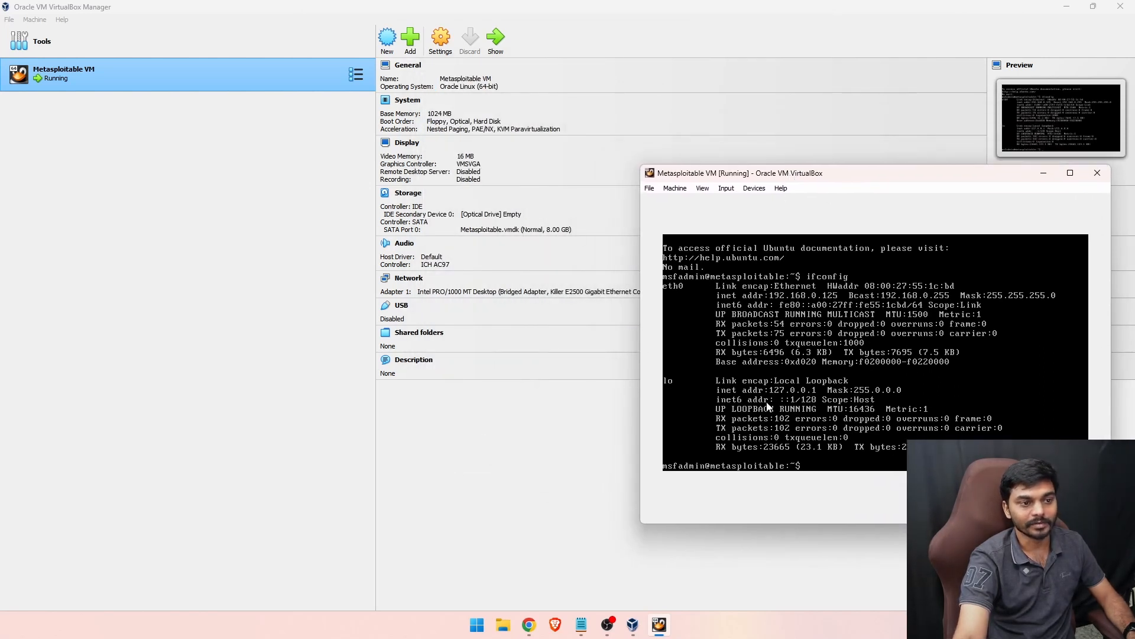